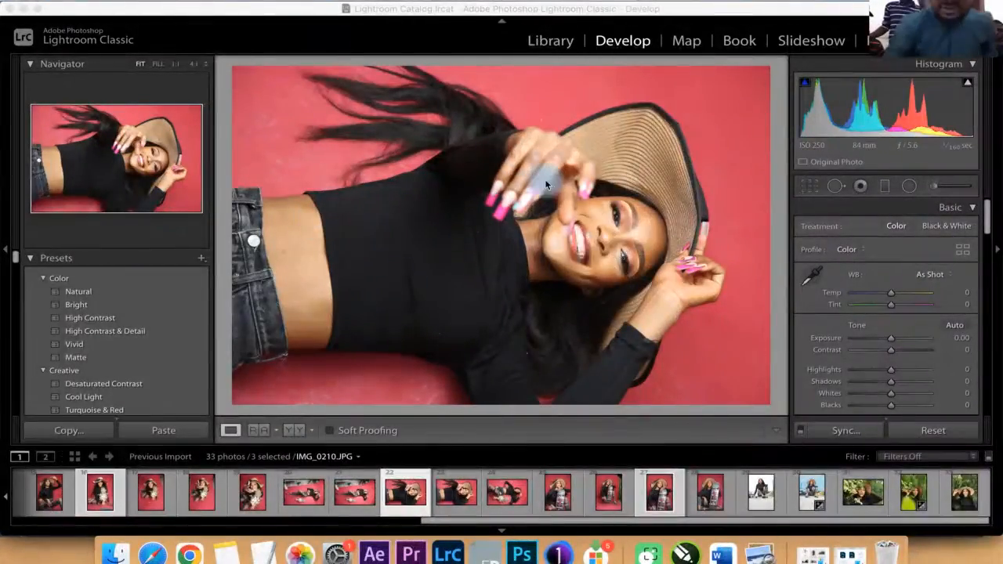
- Switch to Finder and look through the exported photo folders and the Documents folder
left_click(115, 555)
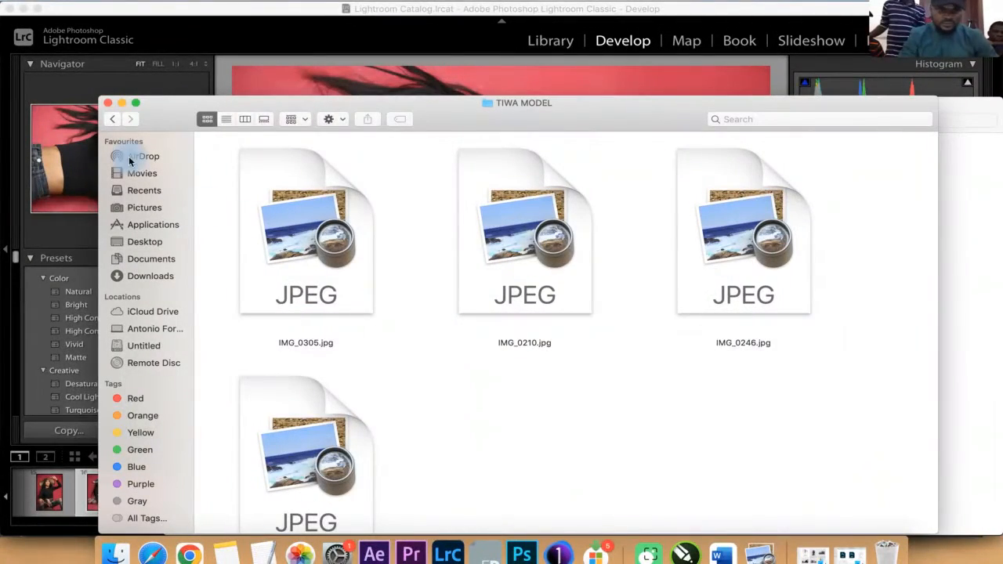
left_click(113, 118)
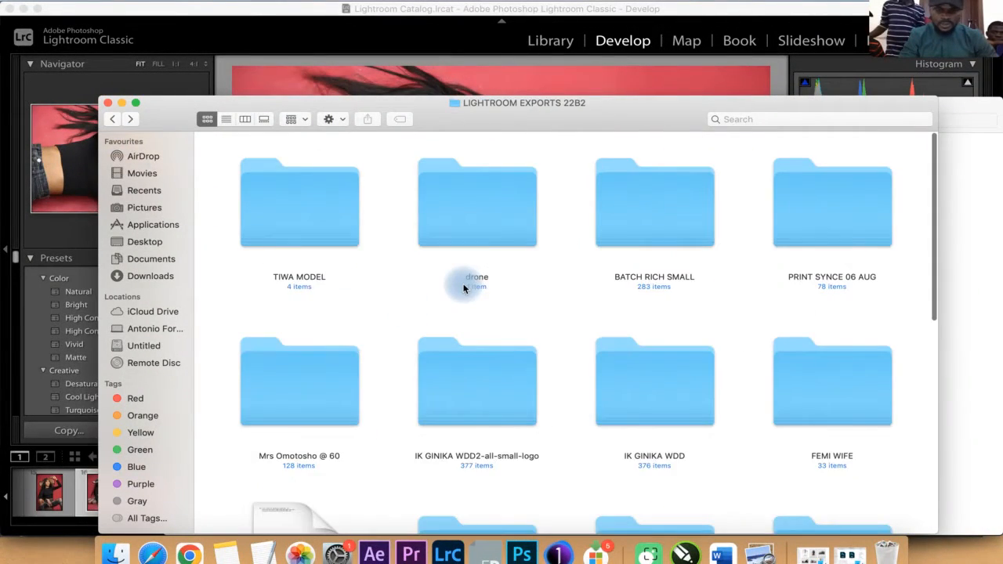
double_click(280, 195)
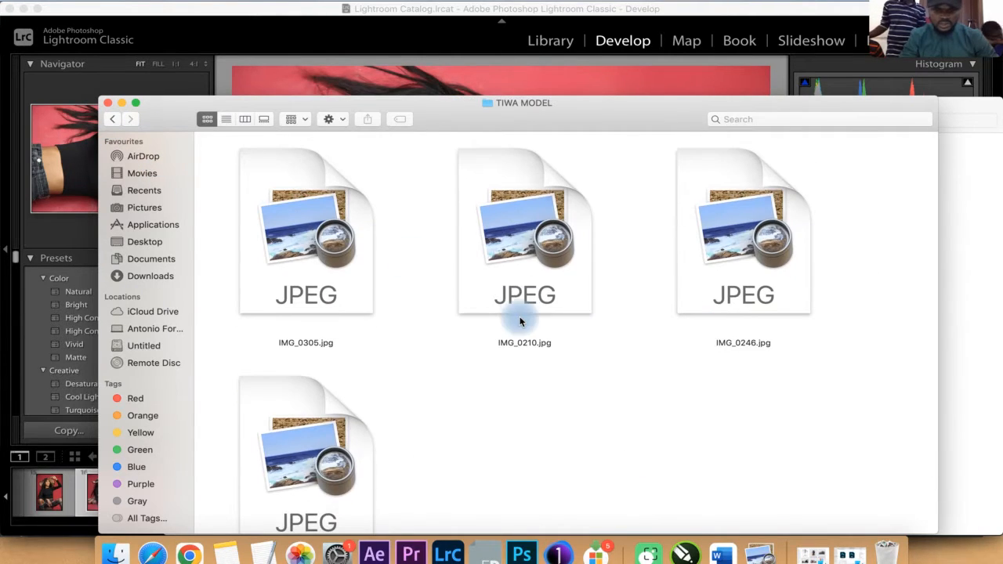
left_click(112, 119)
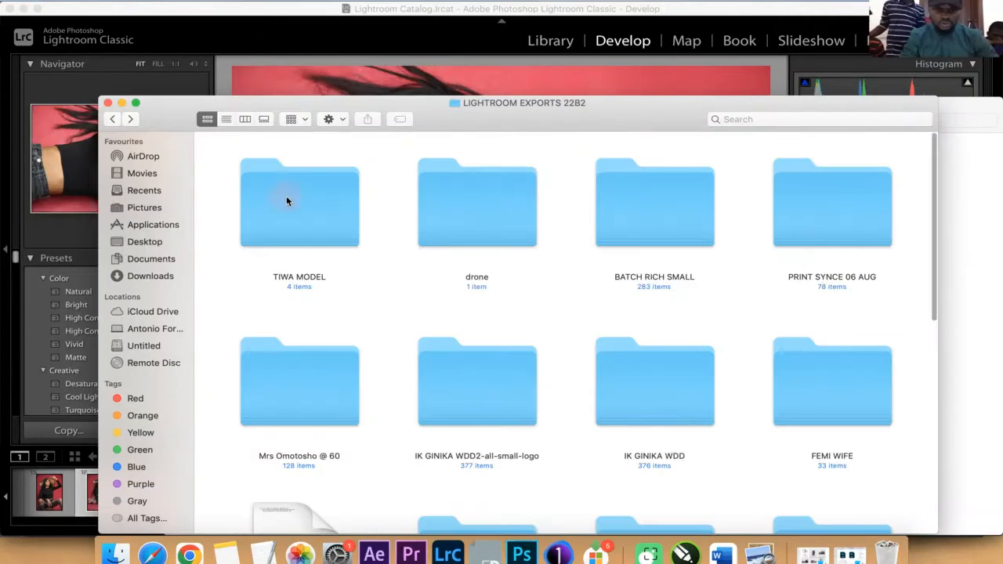
left_click(112, 119)
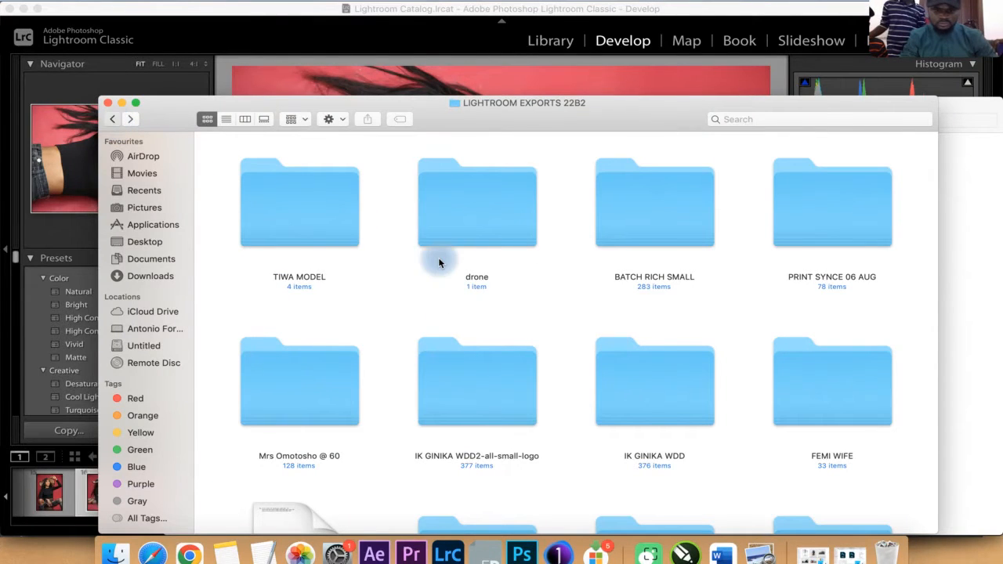
scroll(480, 316, "down", 4)
scroll(482, 318, "up", 2)
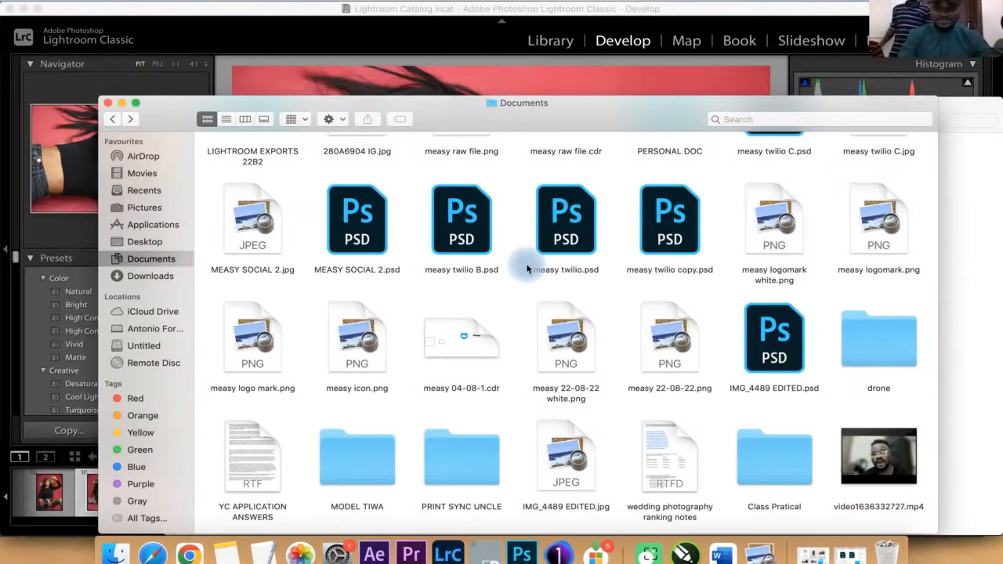
scroll(528, 267, "up", 2)
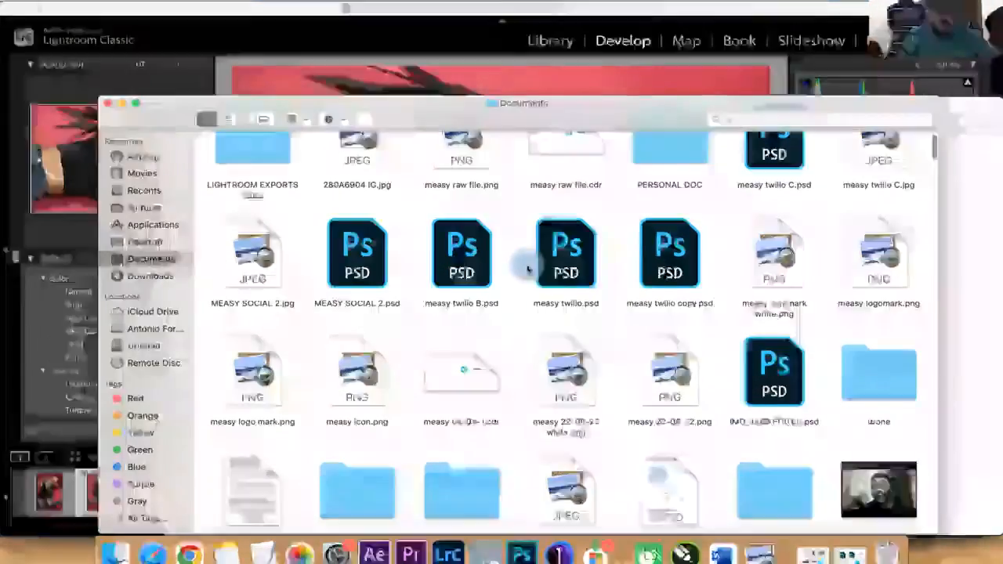
- Open the model's four-image folder inside LIGHTROOM EXPORTS 22B2
double_click(264, 188)
scroll(543, 383, "down", 3)
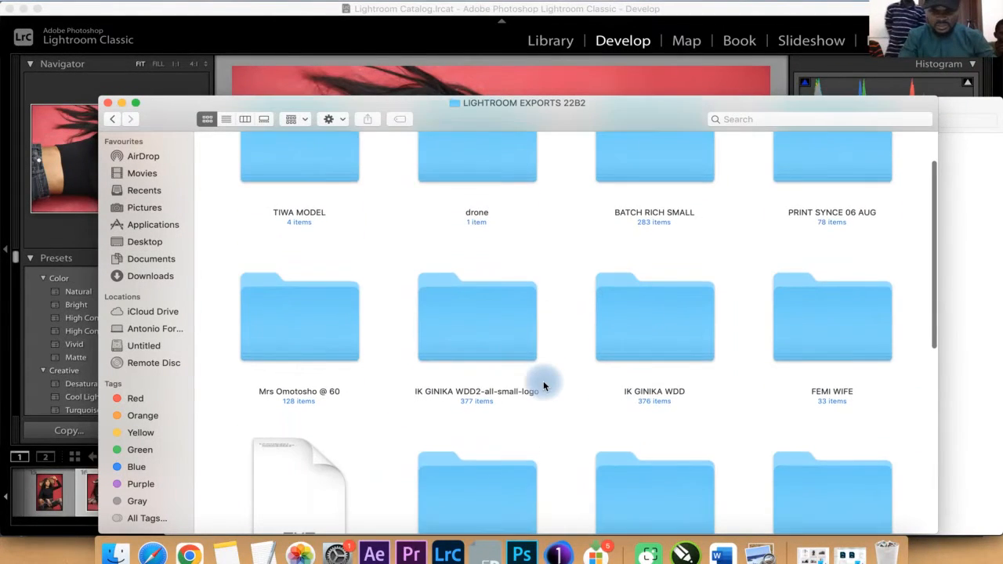
scroll(544, 385, "up", 2)
double_click(337, 197)
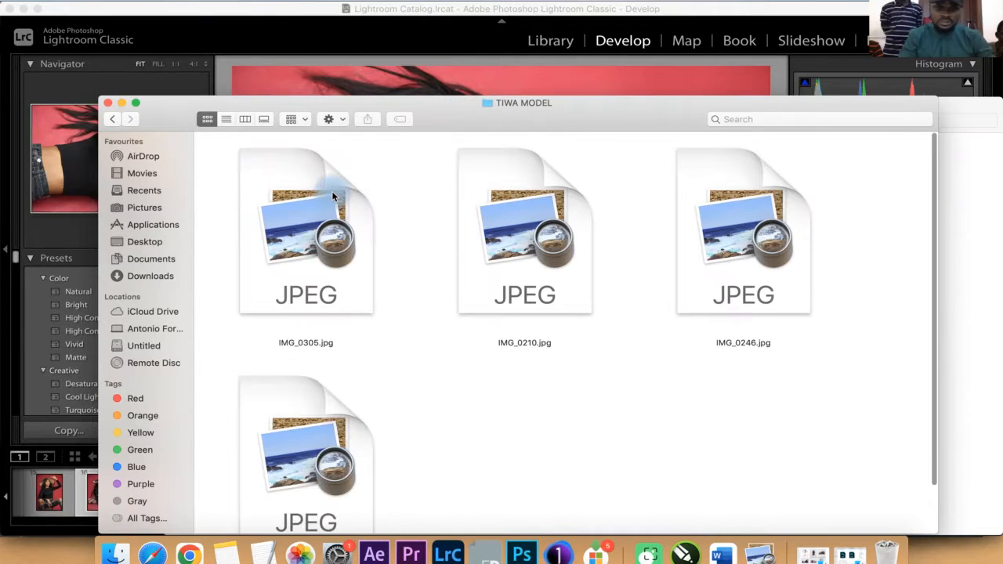
- Open IMG_0246.jpg from the folder with Adobe Photoshop CC 2019
left_click(299, 414)
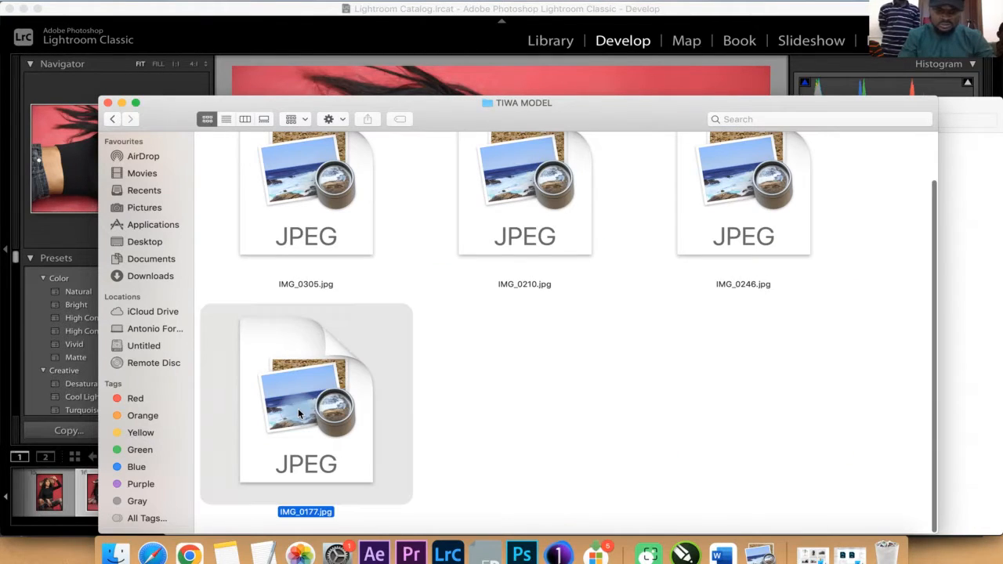
left_click(733, 251)
scroll(733, 251, "down", 1)
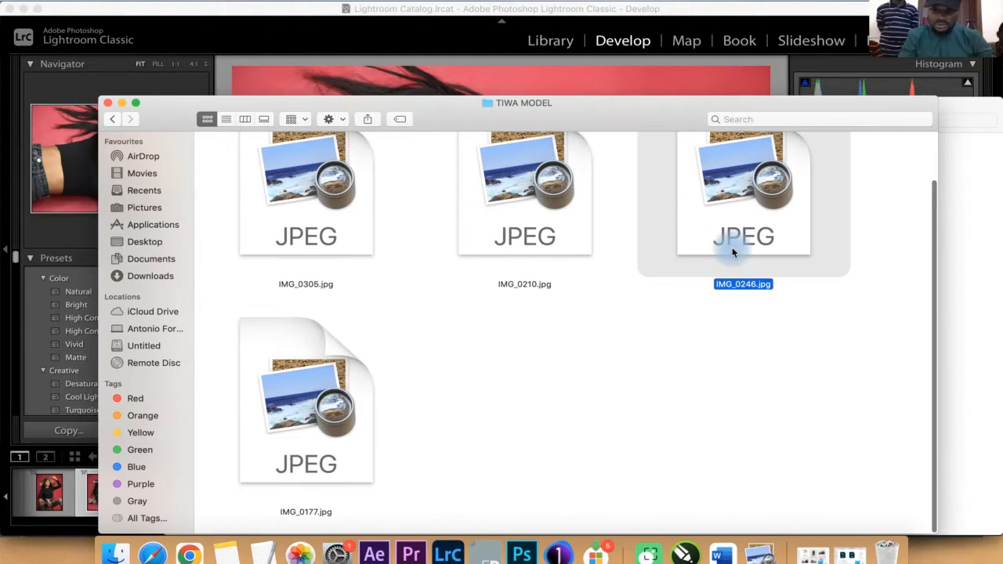
left_click(733, 251)
right_click(733, 251)
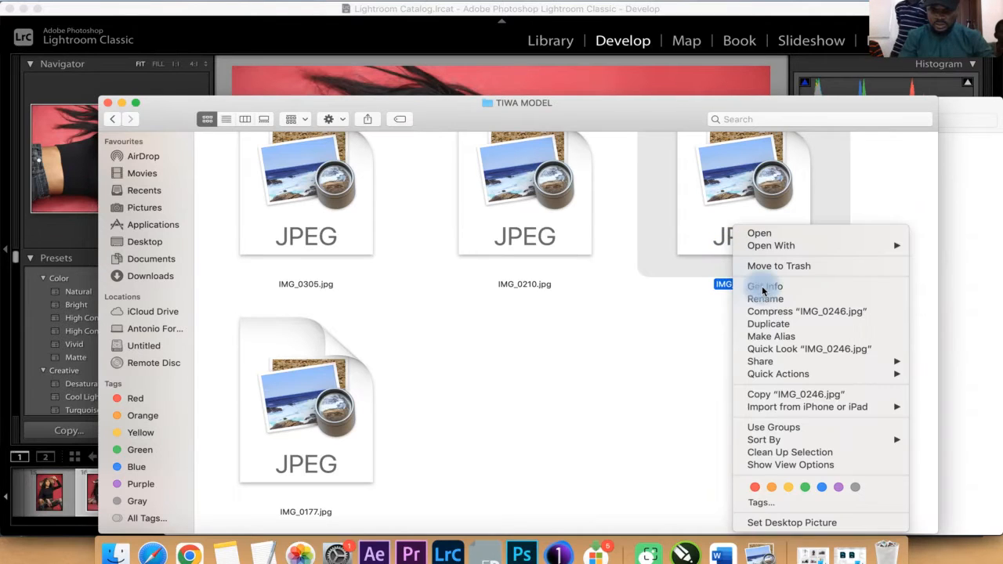
mouse_move(830, 247)
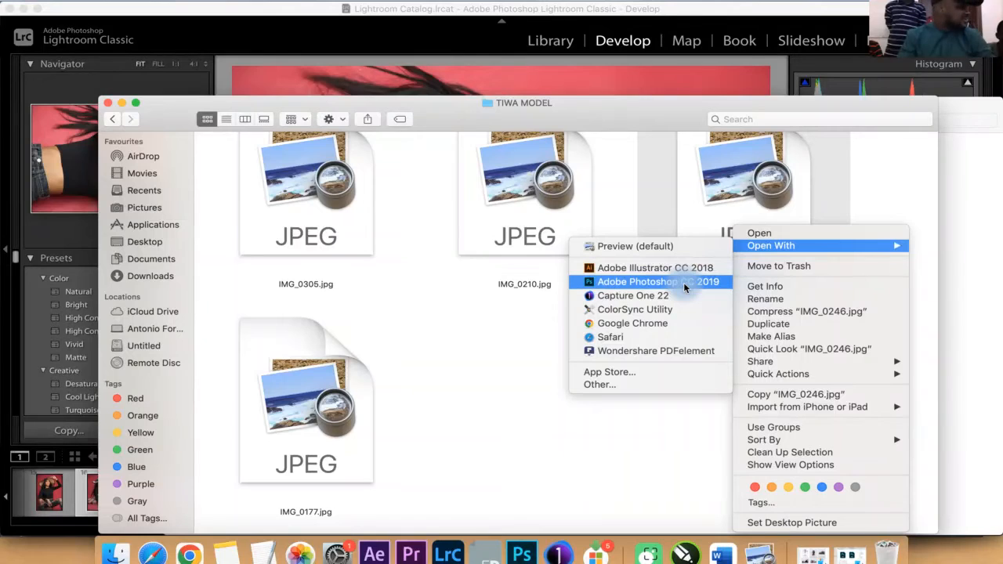
left_click(685, 287)
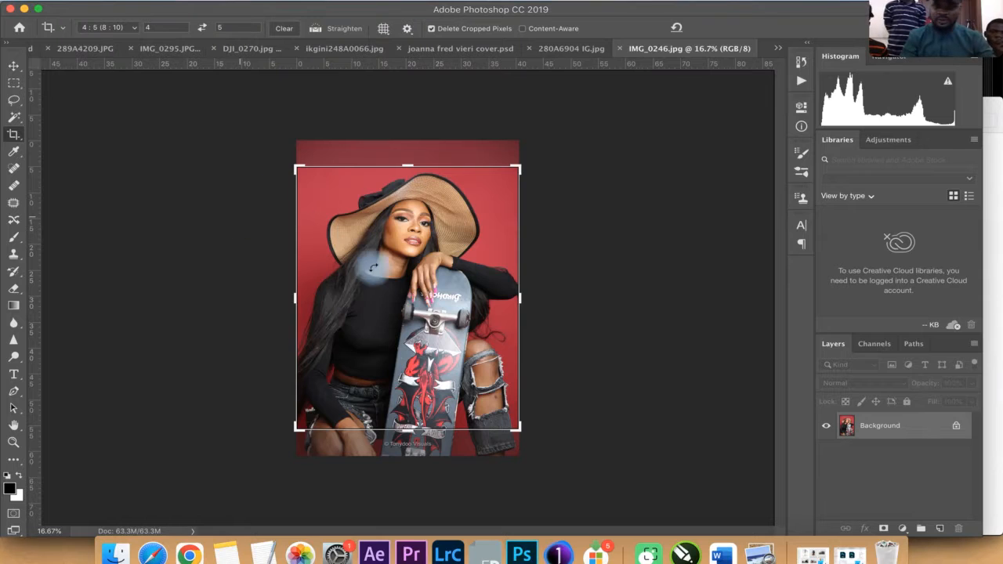
- Crop at 4:5 with the frame enlarged to about 47.7 × 59.6 cm, leaving equal blank strips on the photo's left and right sides
left_click(451, 202)
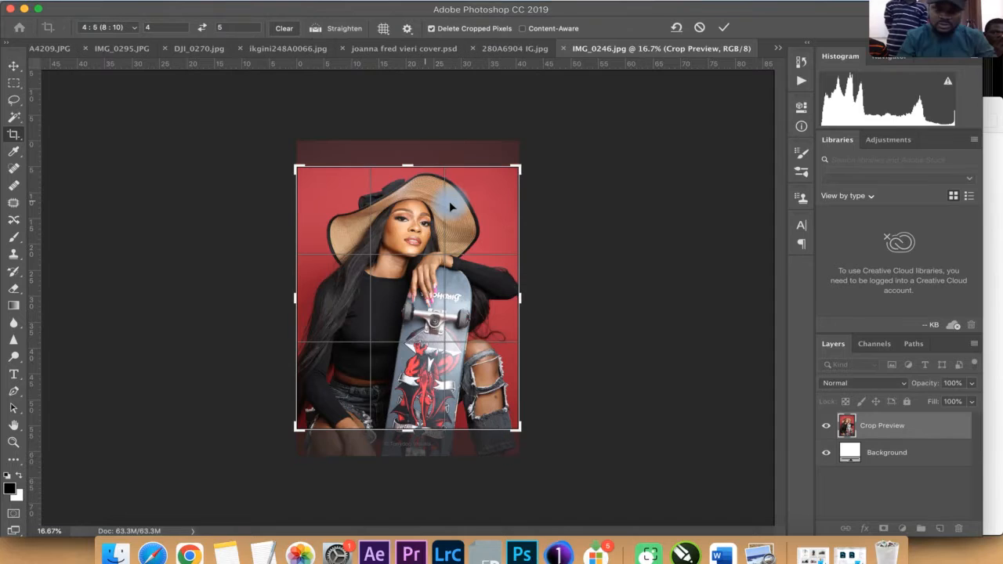
left_click_drag(451, 211, 449, 226)
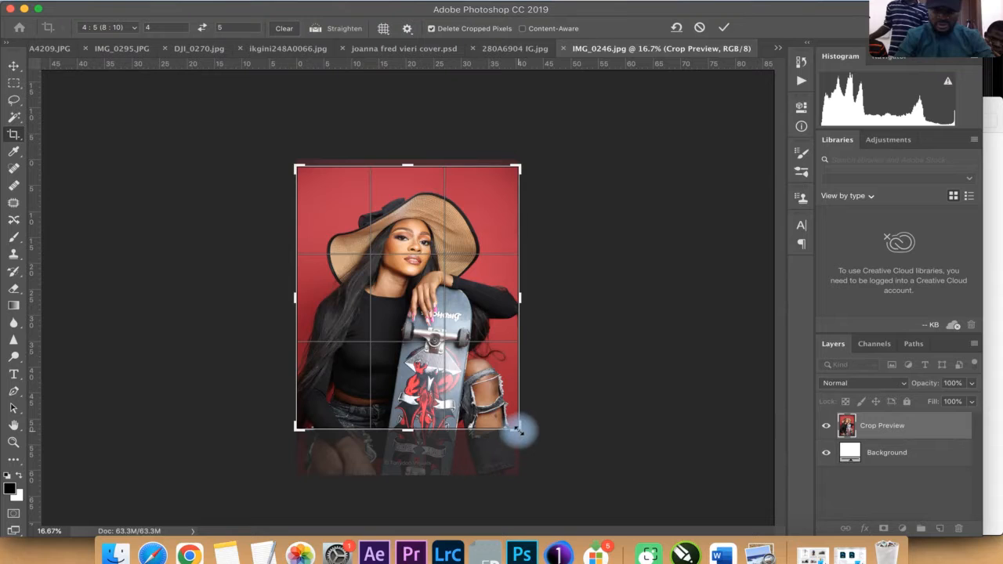
left_click_drag(517, 429, 540, 453)
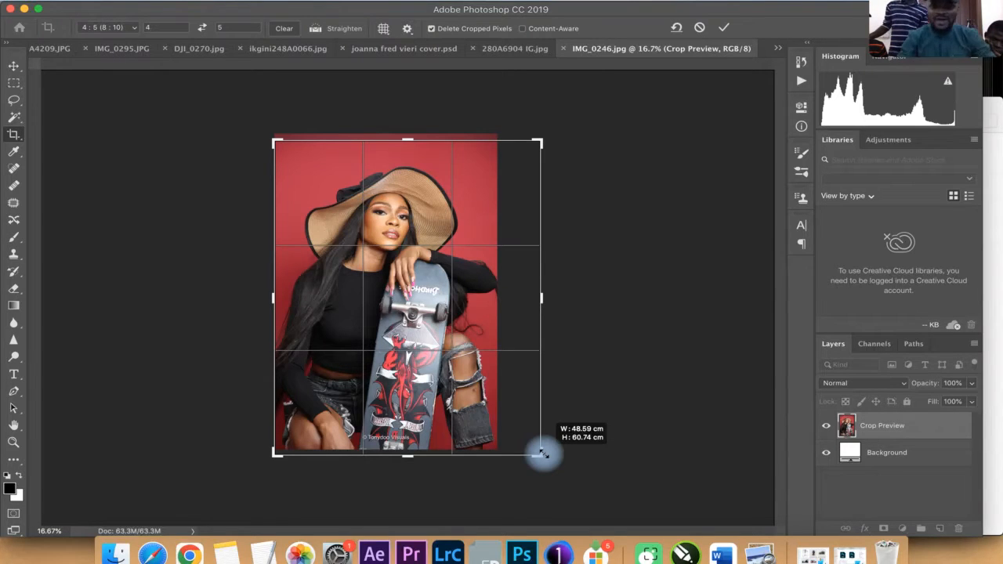
left_click_drag(543, 453, 538, 450)
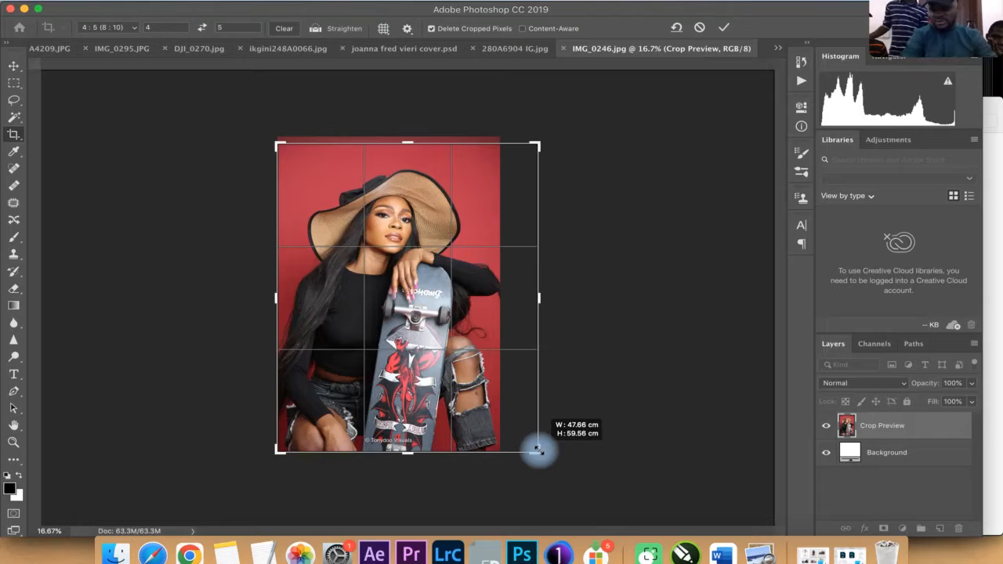
left_click_drag(537, 450, 537, 450)
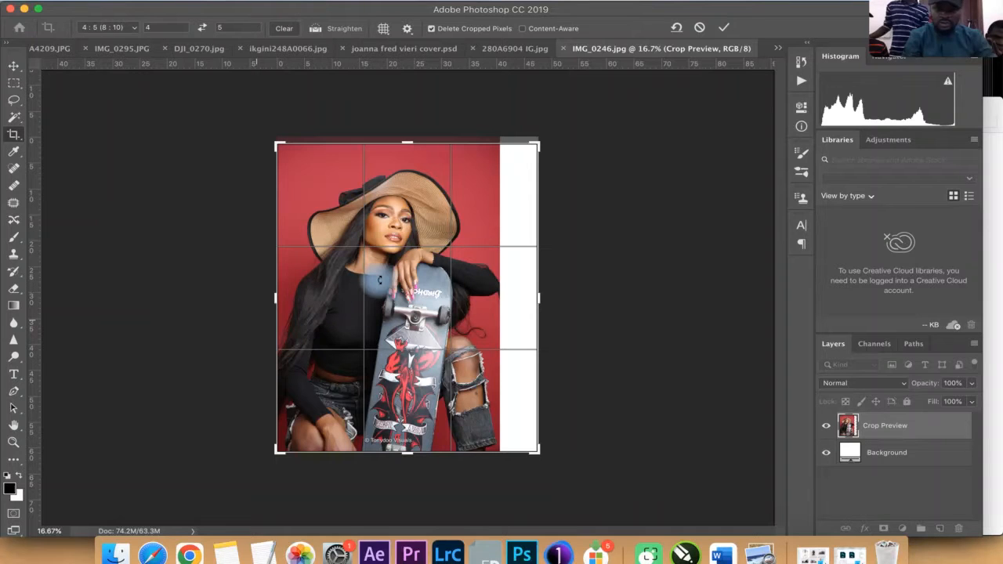
left_click_drag(405, 280, 421, 280)
key("Return")
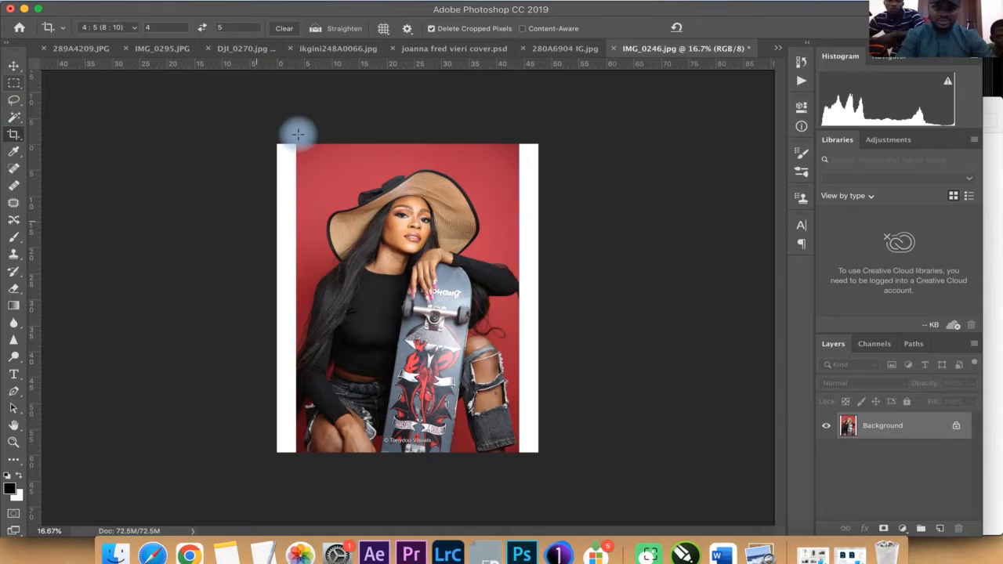
- Select the white strip along the photo's left edge with the Rectangular Marquee, fill it using Content-Aware, and deselect it
left_click(15, 101)
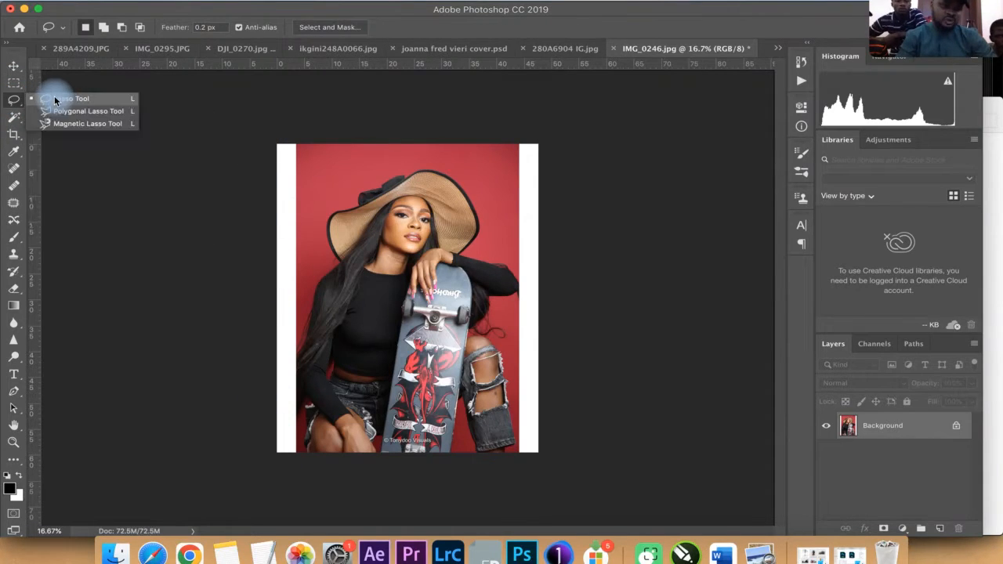
left_click(11, 84)
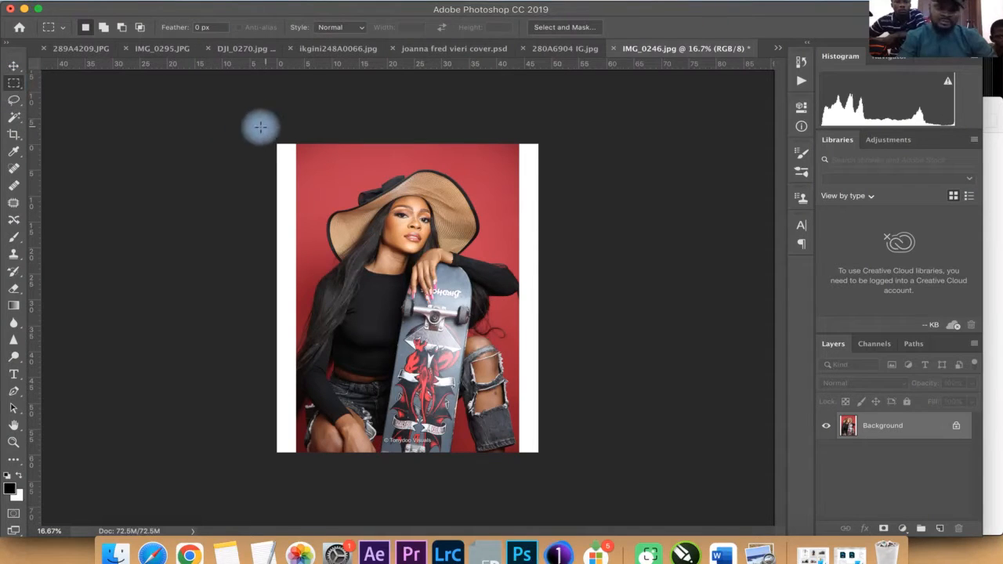
left_click_drag(301, 291, 297, 470)
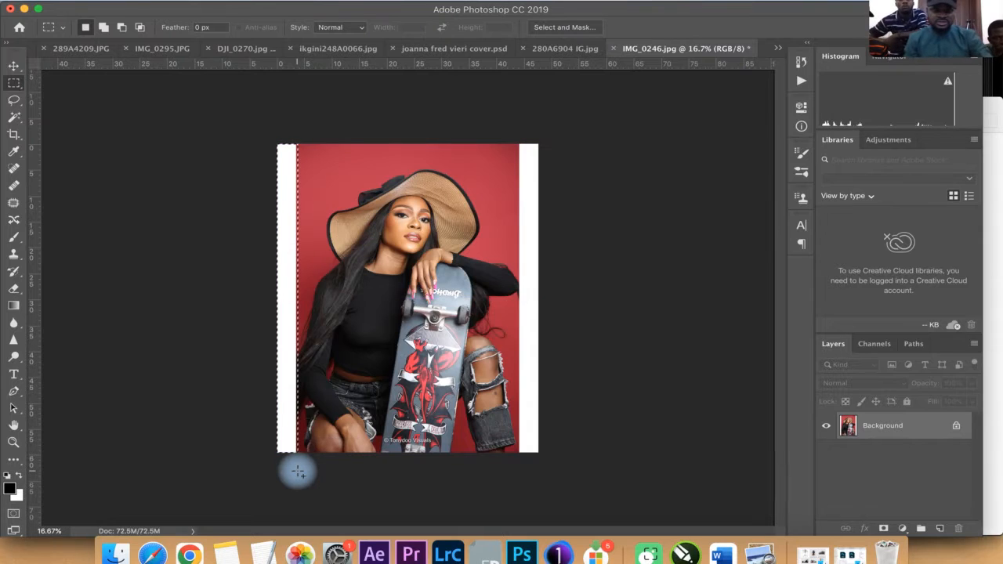
key("shift")
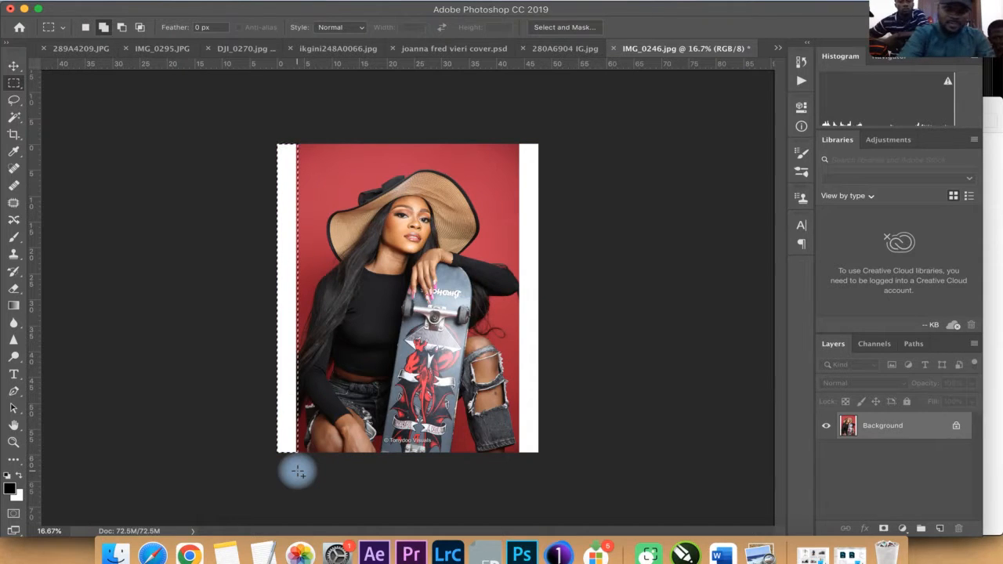
key("shift+BackSpace")
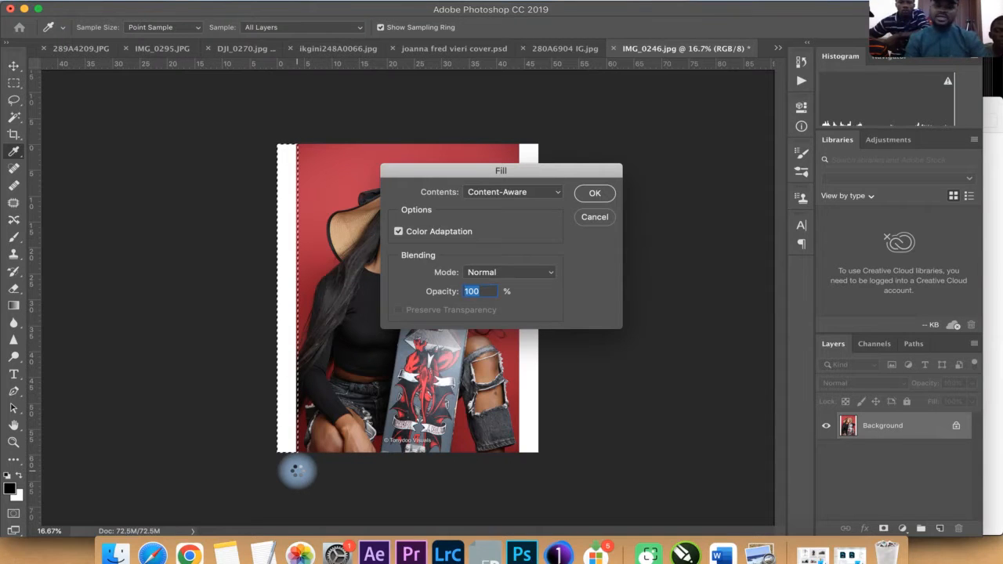
key("Return")
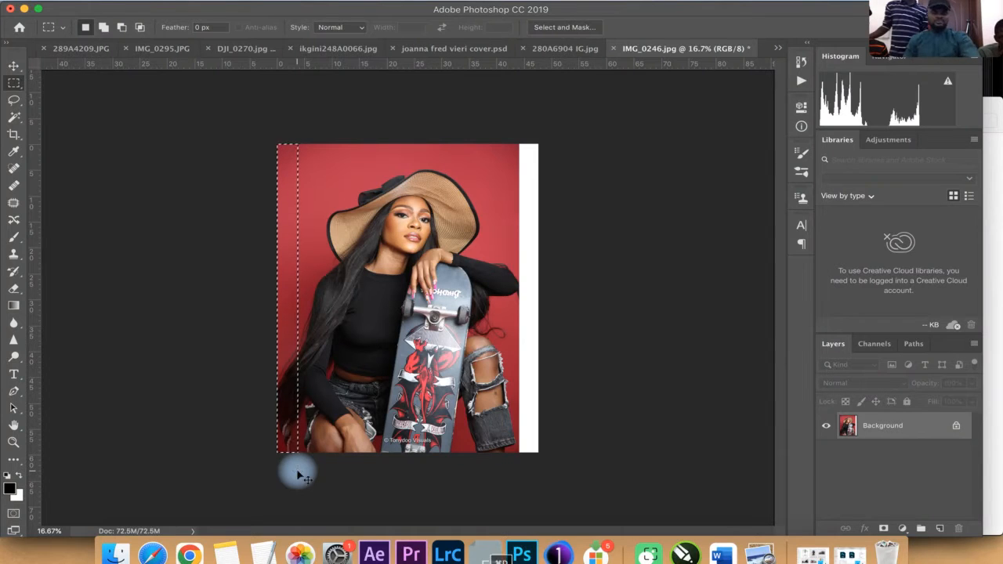
left_click(298, 472)
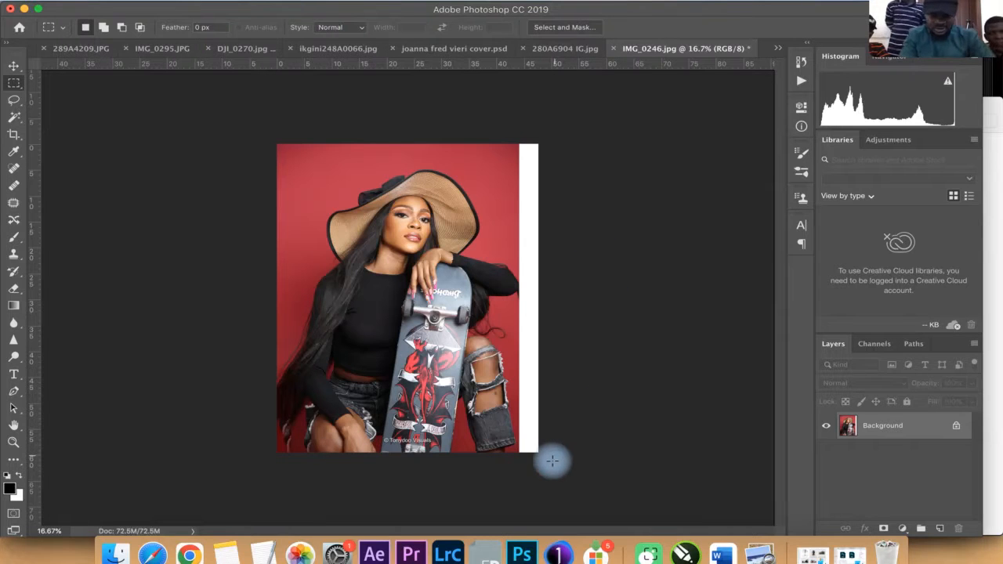
- Select the white strip along the photo's right edge and fill it using Content-Aware, keeping the strip selected
left_click_drag(518, 167, 518, 129)
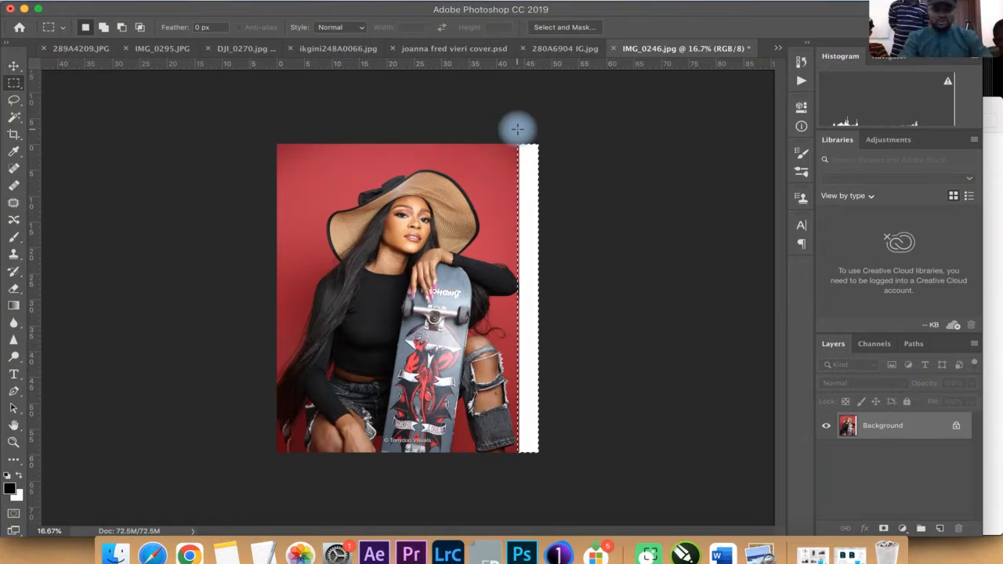
key("shift")
key("shift+BackSpace")
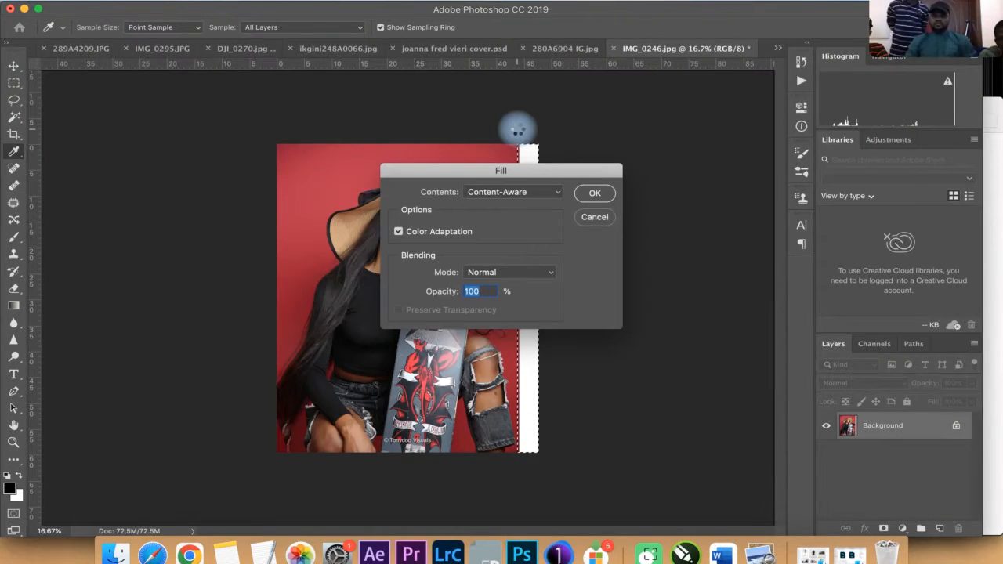
key("Return")
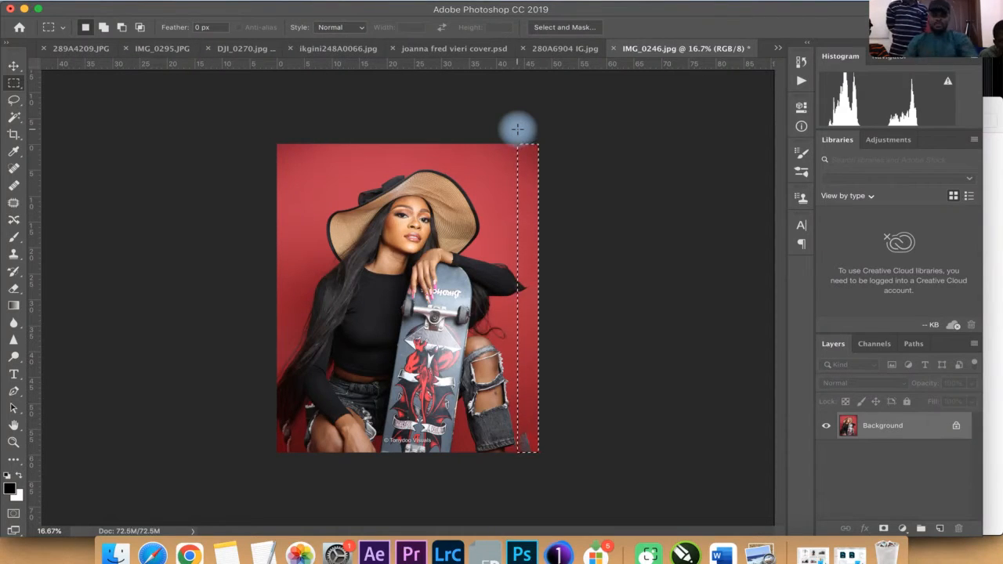
key("super+d")
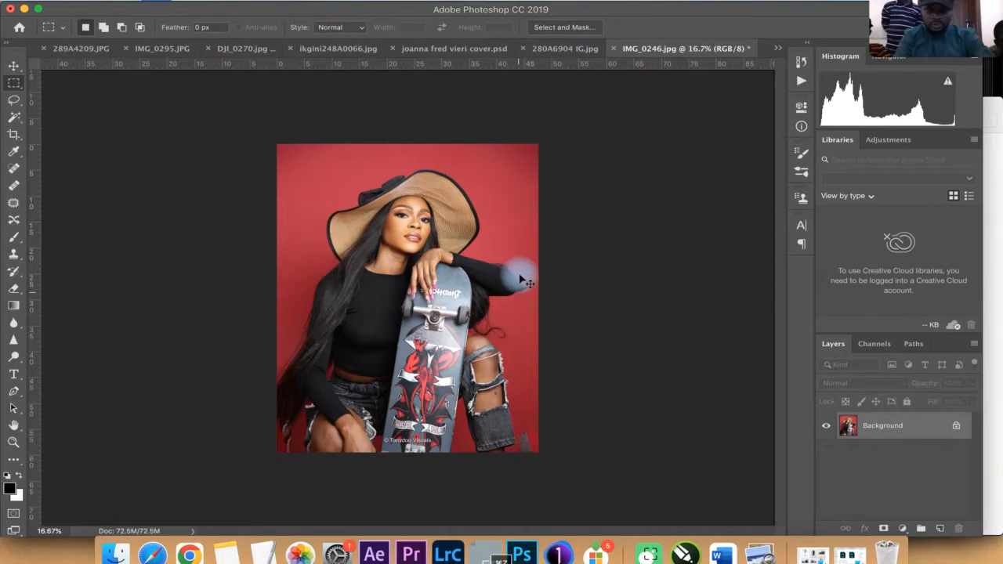
key("shift+super+d")
- Zoom in on the pointed black artifact beside the elbow and activate the Clone Stamp tool
key("z")
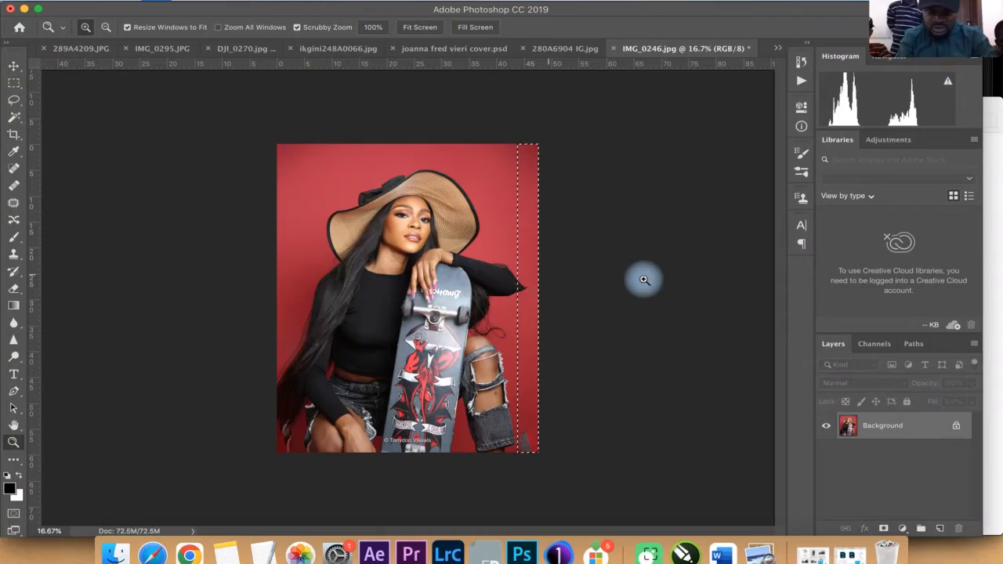
left_click(541, 301)
left_click(672, 285)
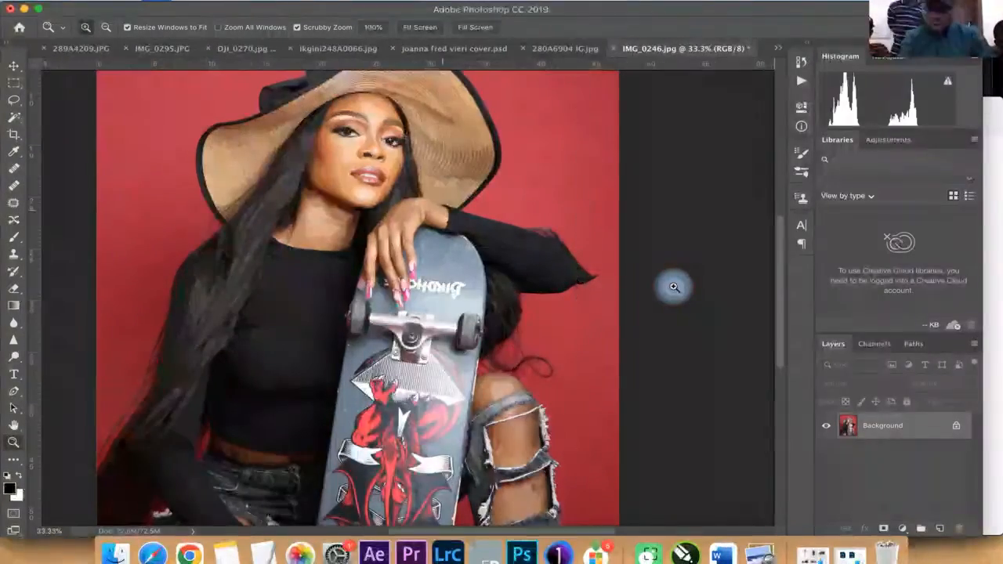
left_click(601, 280)
left_click(601, 280)
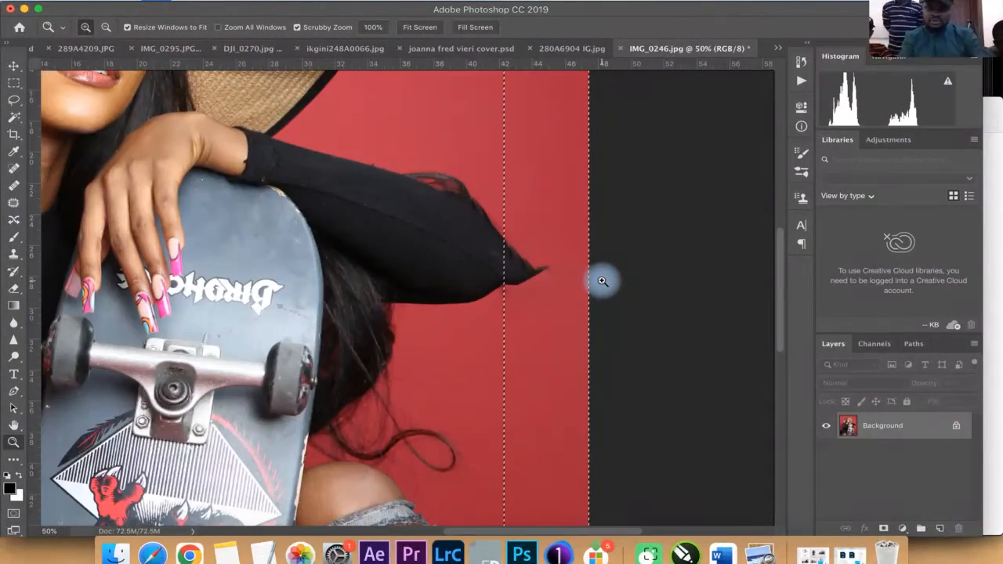
key("b")
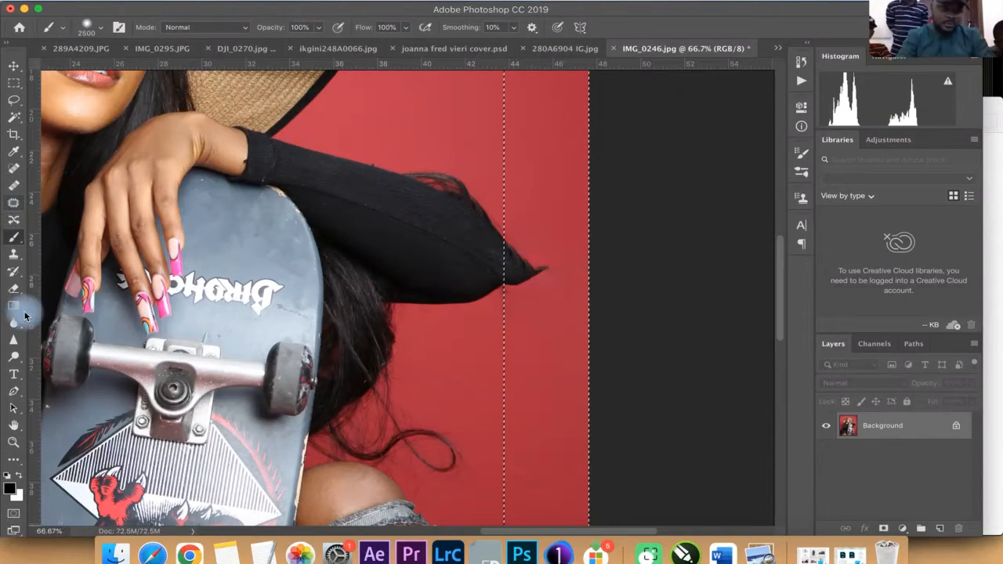
left_click(14, 253)
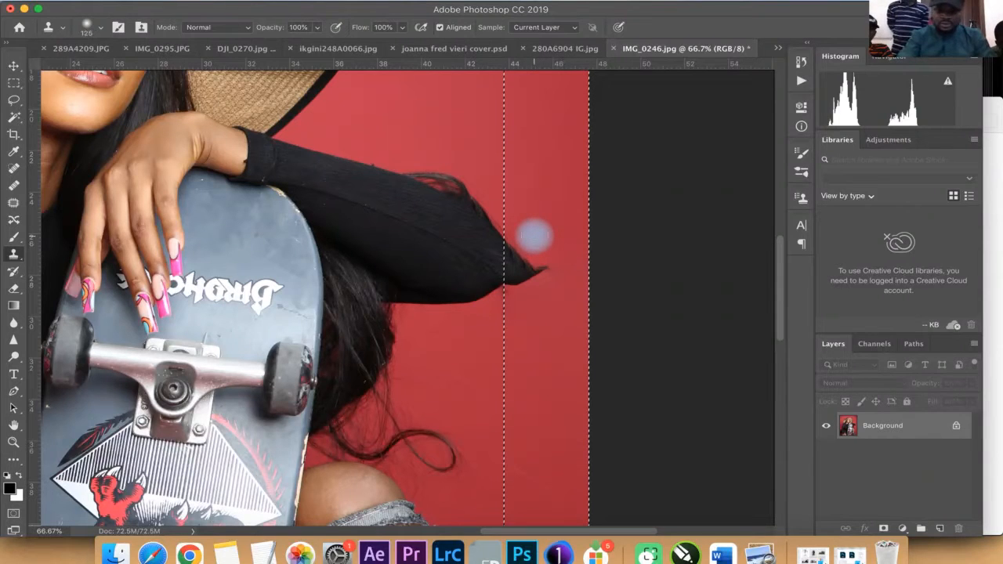
key("bracketright")
key("bracketright")
key("bracketright")
left_click(534, 236)
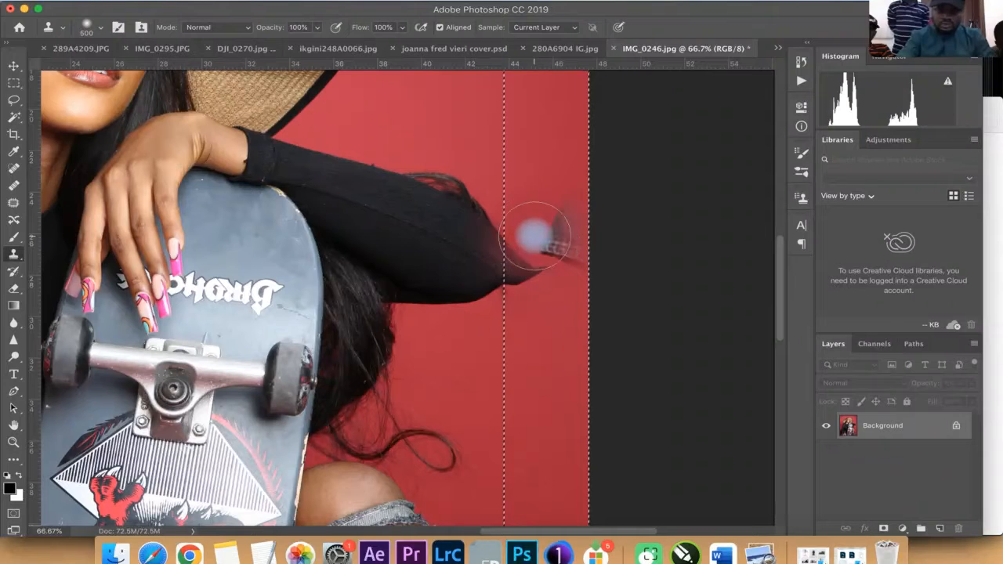
- Clone red background over the pointed black artifact beside the elbow with a 175 px brush, and deselect the strip
key("bracketleft")
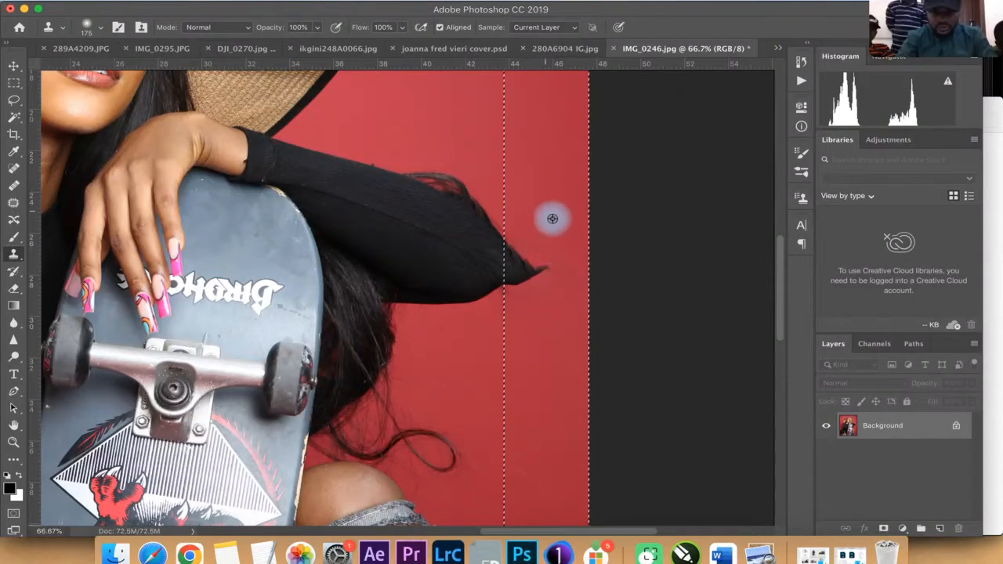
mouse_move(558, 218)
left_mouse_down()
mouse_move(515, 277)
mouse_move(545, 270)
mouse_move(537, 274)
mouse_move(533, 211)
mouse_move(539, 234)
mouse_move(530, 230)
mouse_move(515, 250)
mouse_move(515, 284)
mouse_move(536, 273)
left_mouse_up()
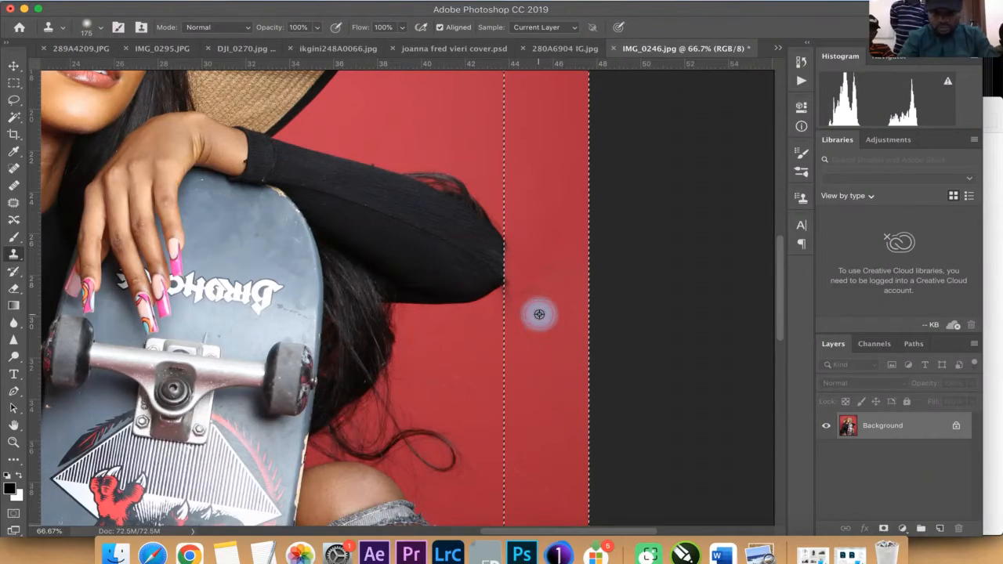
mouse_move(539, 314)
left_mouse_down()
mouse_move(511, 298)
mouse_move(544, 269)
left_mouse_up()
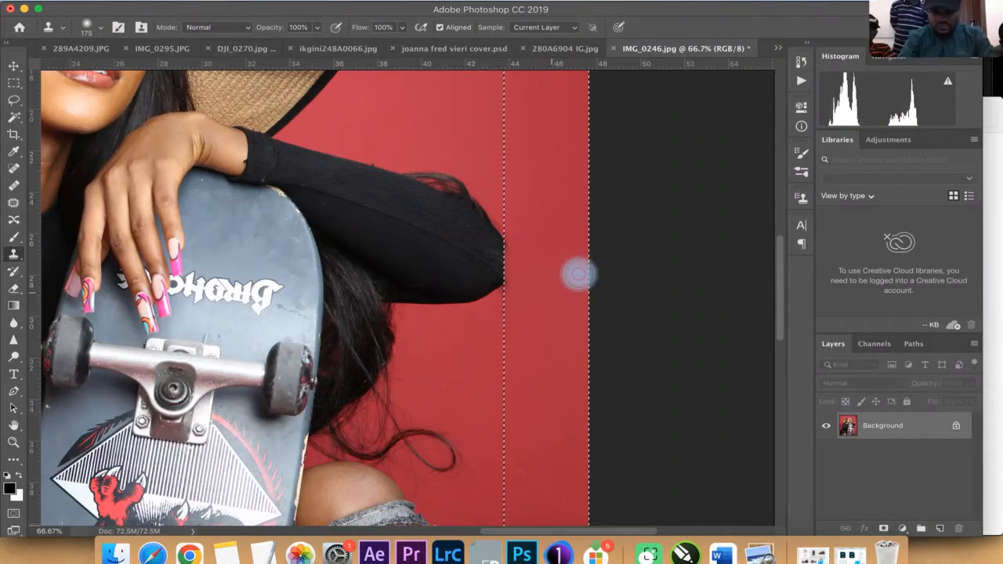
mouse_move(520, 262)
left_mouse_down()
mouse_move(515, 241)
mouse_move(513, 280)
left_mouse_up()
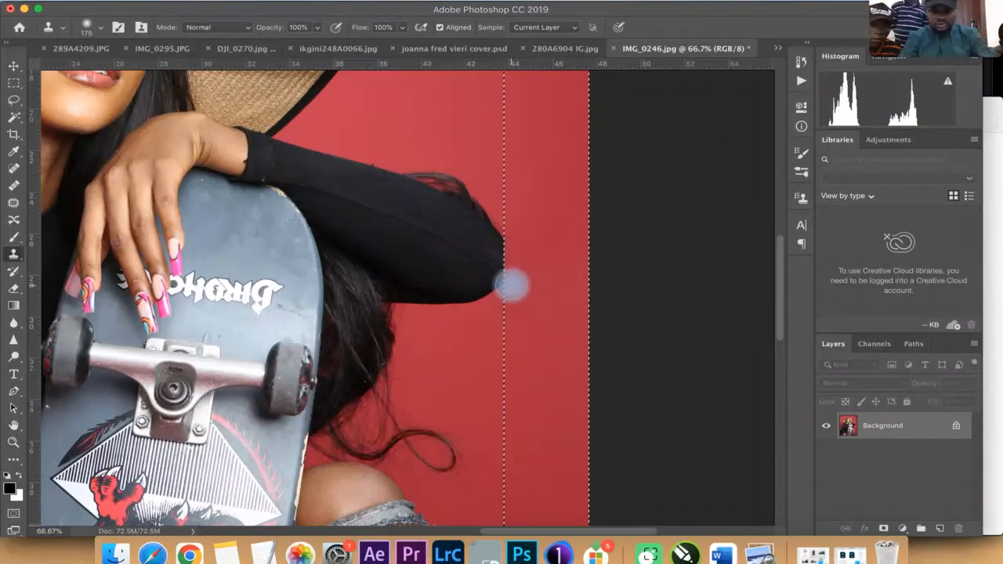
key("super+d")
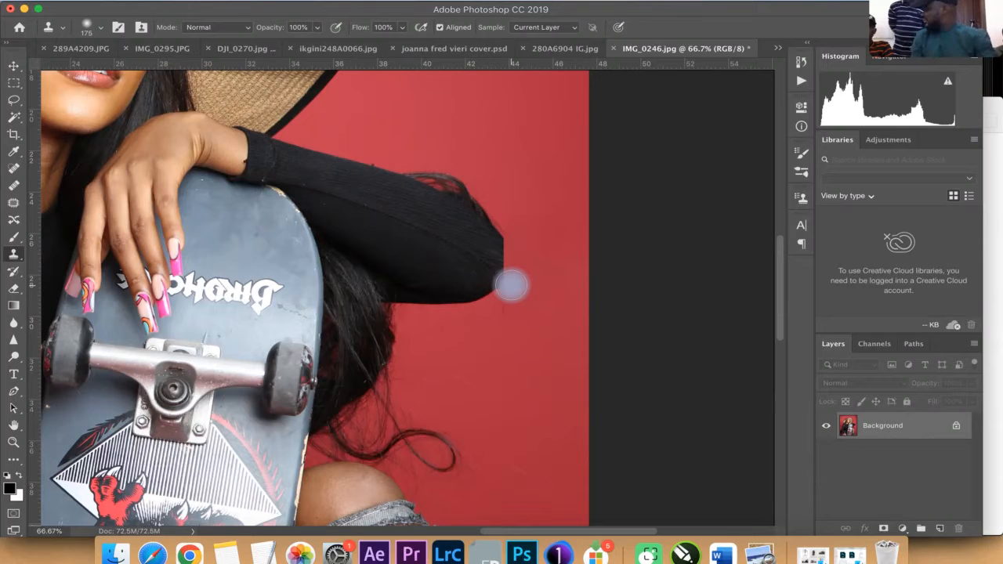
- Try to round off the elbow's flat edge by cloning sleeve fabric with a 125 px brush
key("bracketleft")
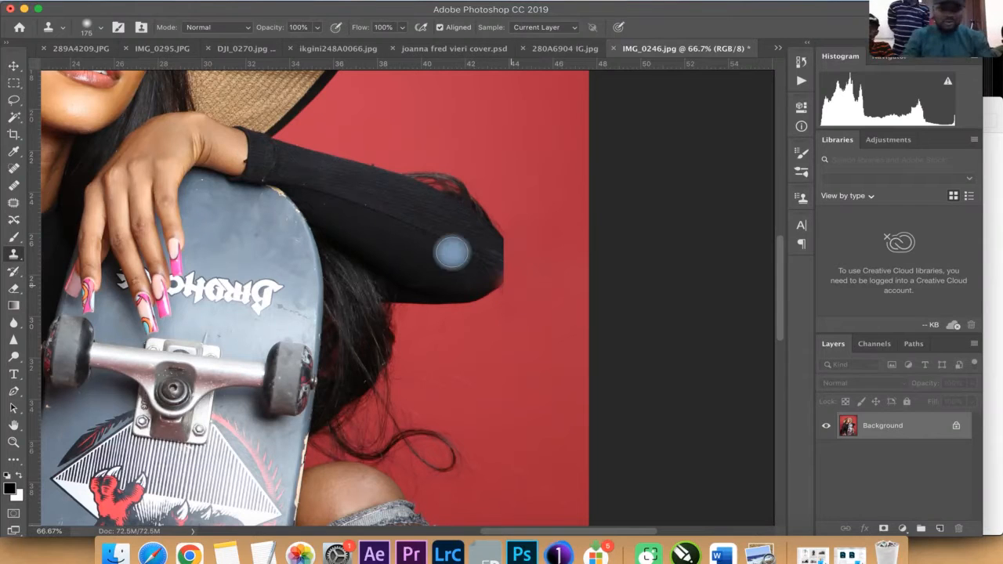
left_click(478, 242)
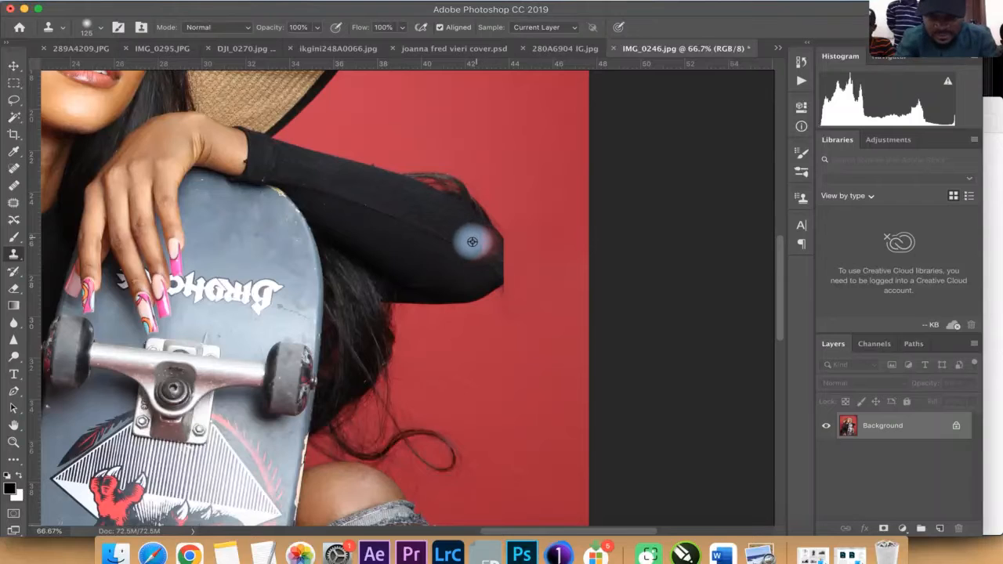
mouse_move(473, 242)
left_mouse_down()
mouse_move(477, 280)
mouse_move(497, 265)
mouse_move(497, 246)
mouse_move(501, 258)
mouse_move(497, 248)
mouse_move(524, 244)
mouse_move(495, 258)
left_mouse_up()
left_click(478, 280, "alt")
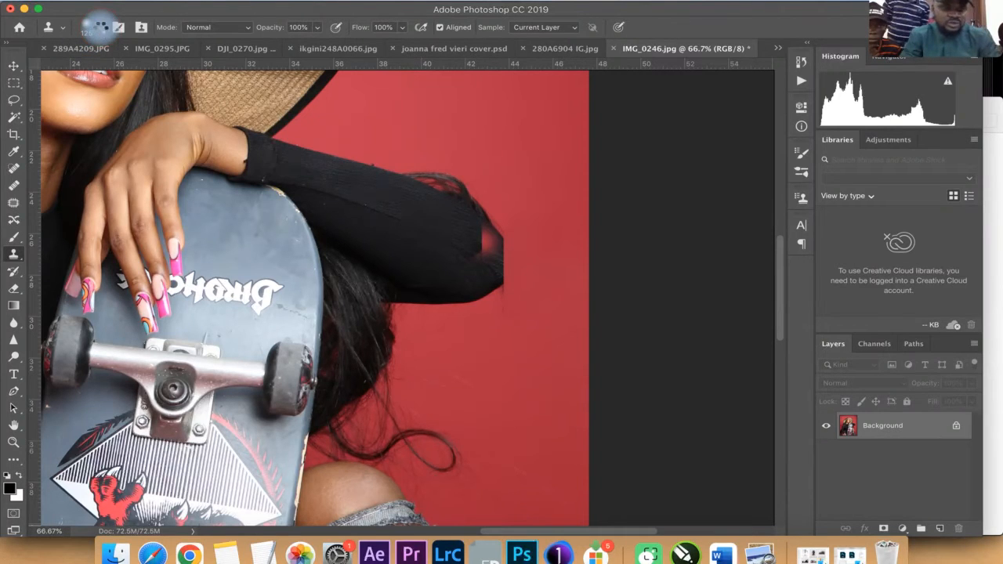
- Set the Clone Stamp brush hardness to 76%
left_click(100, 30)
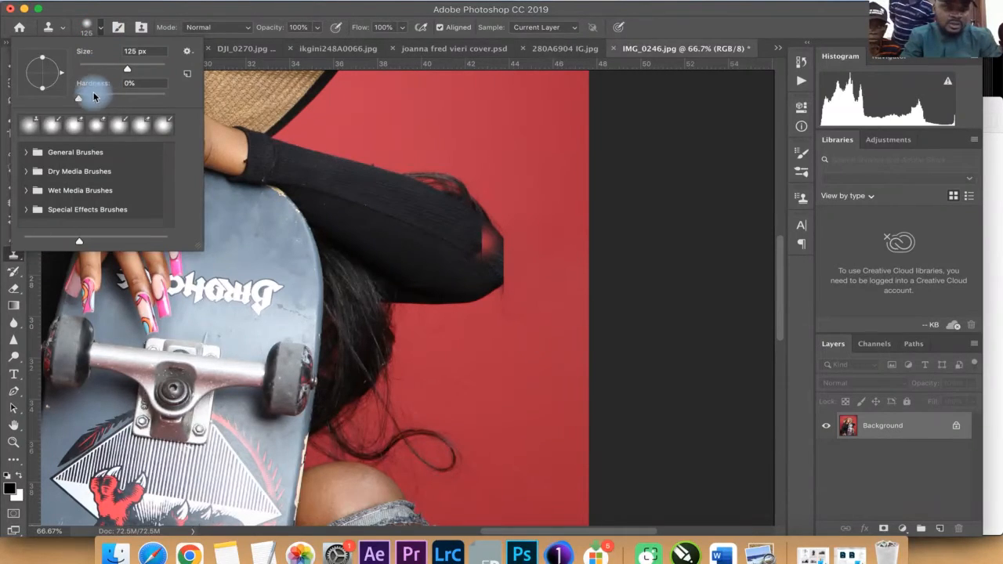
key("Return")
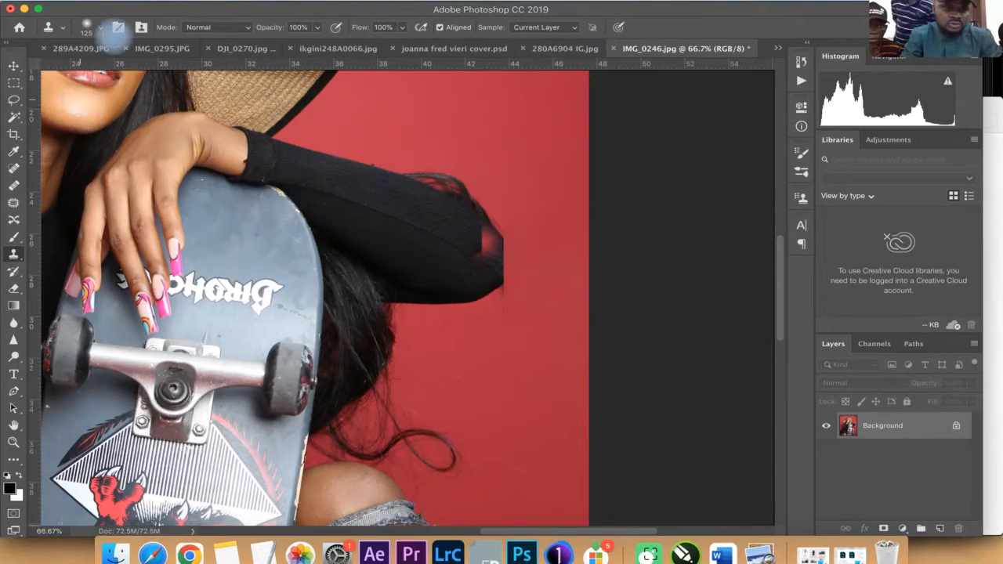
left_click(100, 30)
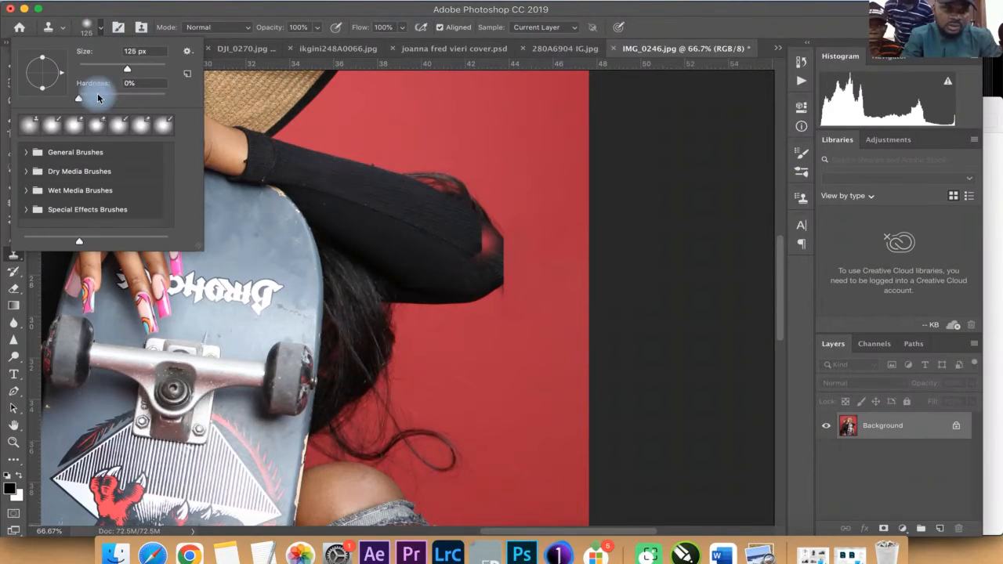
left_click_drag(97, 93, 90, 102)
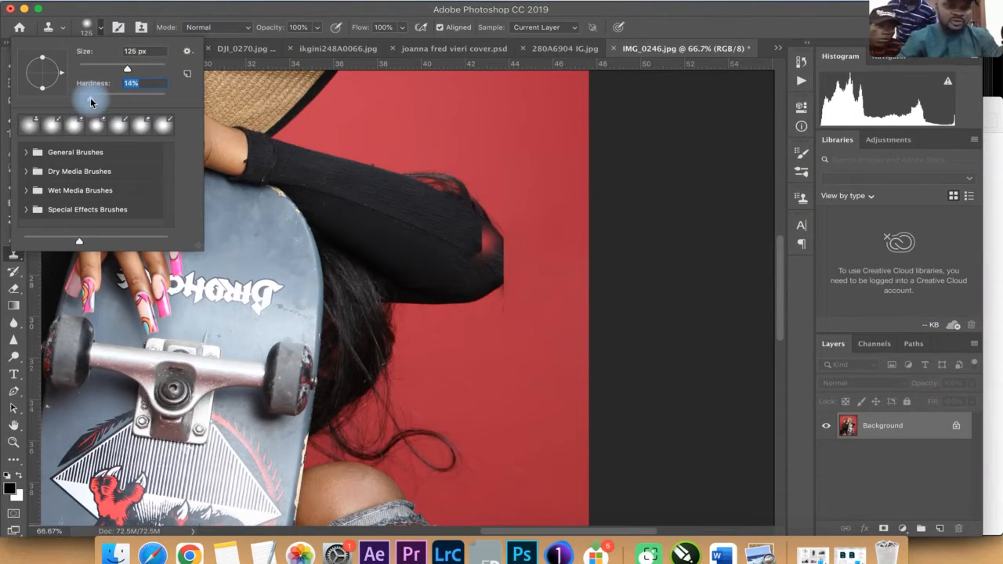
left_click_drag(96, 102, 120, 104)
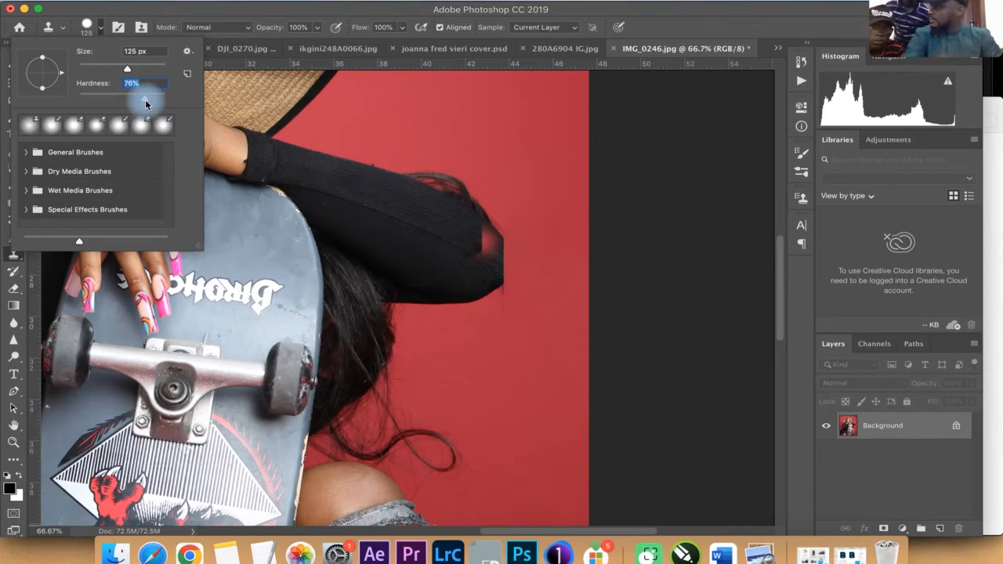
- Rebuild the elbow's rounded outline by cloning black sleeve fabric over its flat, blotched edge, reducing the brush to 90 px
left_click(478, 234, "alt")
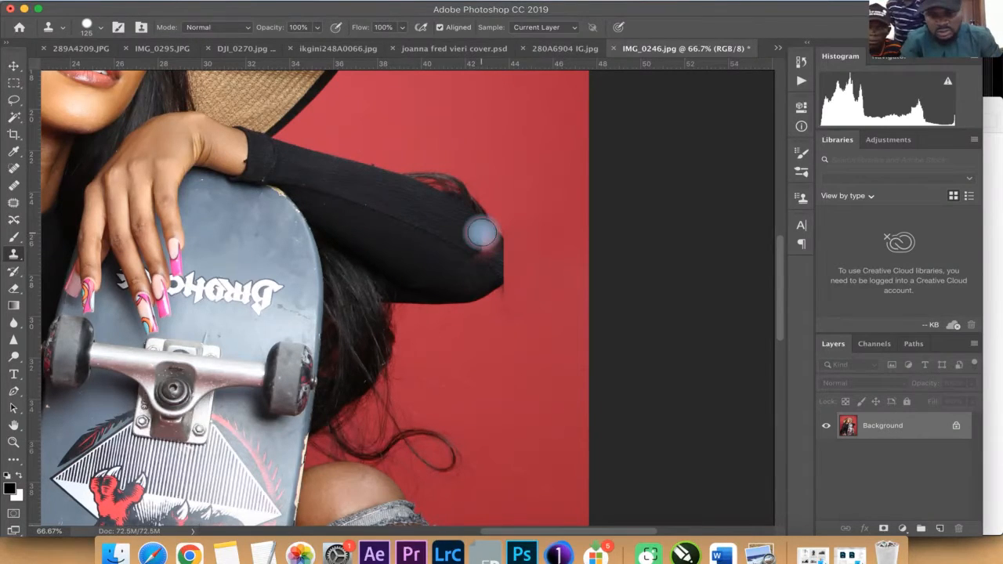
mouse_move(482, 232)
left_mouse_down()
mouse_move(497, 246)
mouse_move(491, 265)
left_mouse_up()
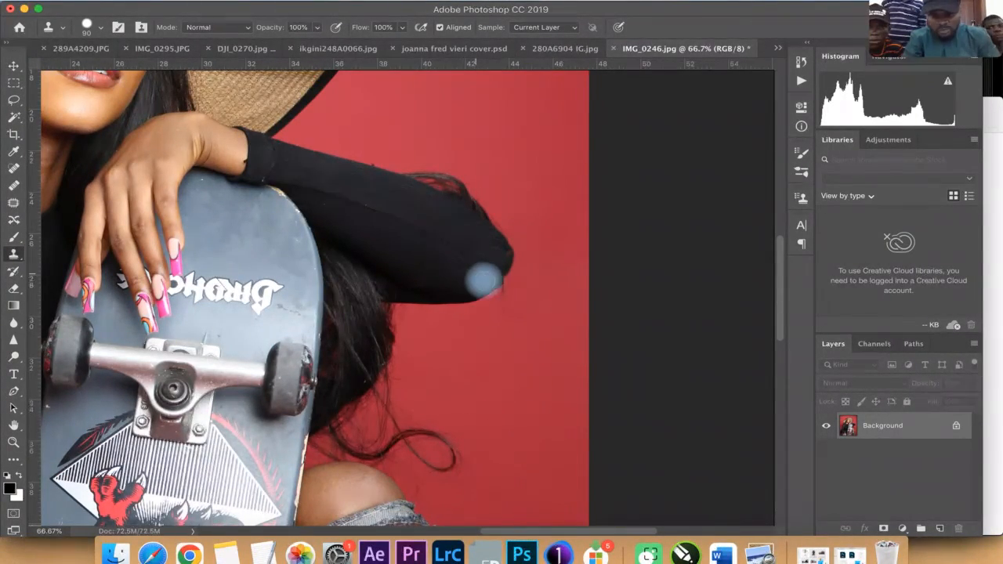
mouse_move(486, 278)
left_mouse_down()
mouse_move(502, 269)
mouse_move(497, 260)
mouse_move(466, 260)
left_mouse_up()
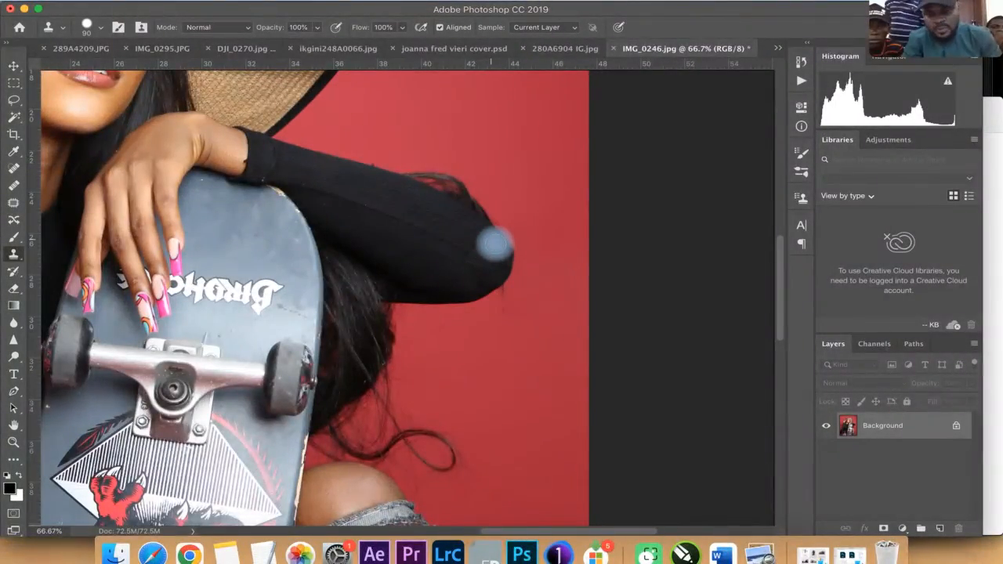
left_click_drag(497, 251, 470, 247)
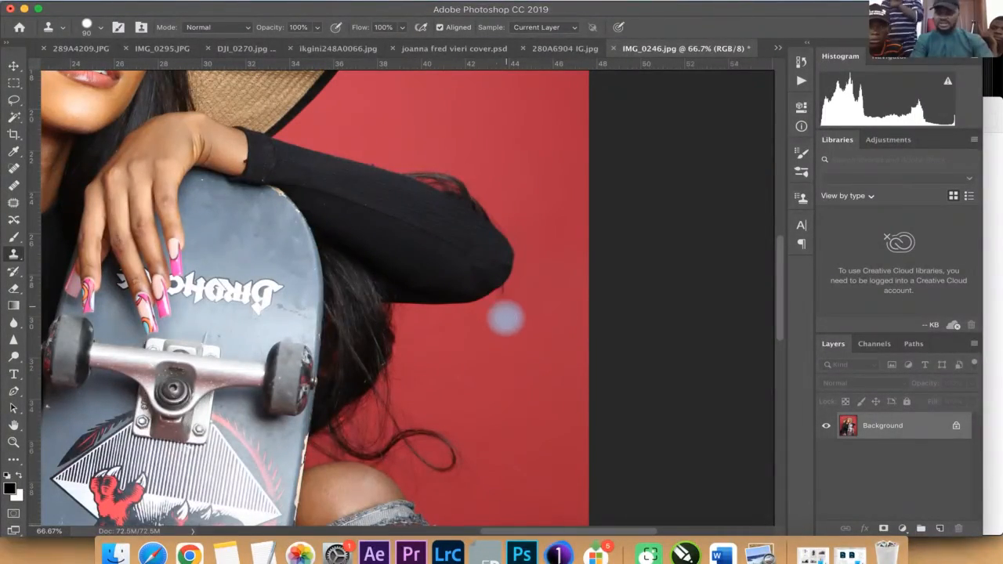
- Clone clean red background over the thin dark streak and stray mark just below the elbow
left_click(503, 312)
left_click(527, 325, "alt")
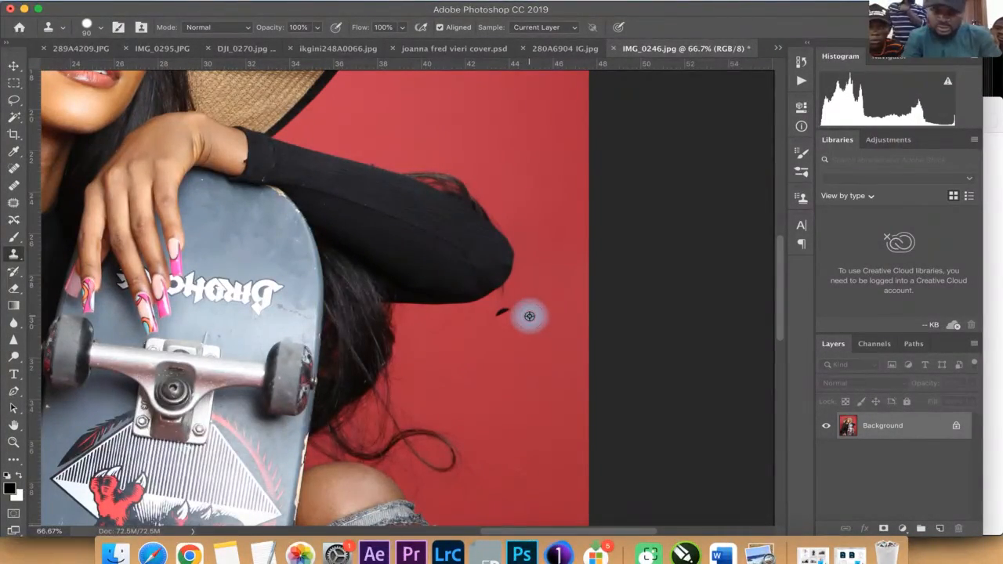
left_click(512, 300)
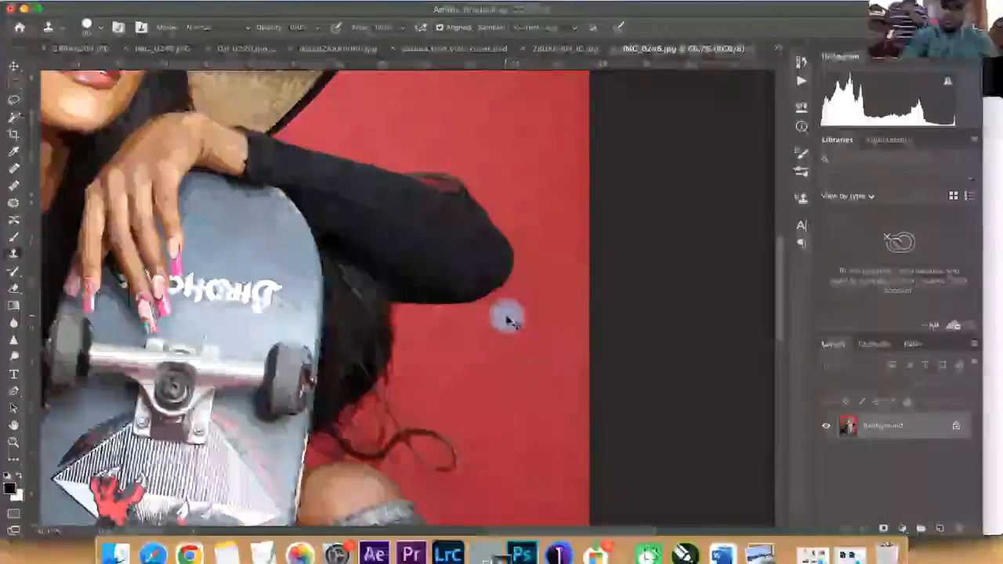
- Examine the retouched elbow within the whole portrait and the hand and skateboard details at several zoom levels
key("super+minus")
key("super+minus")
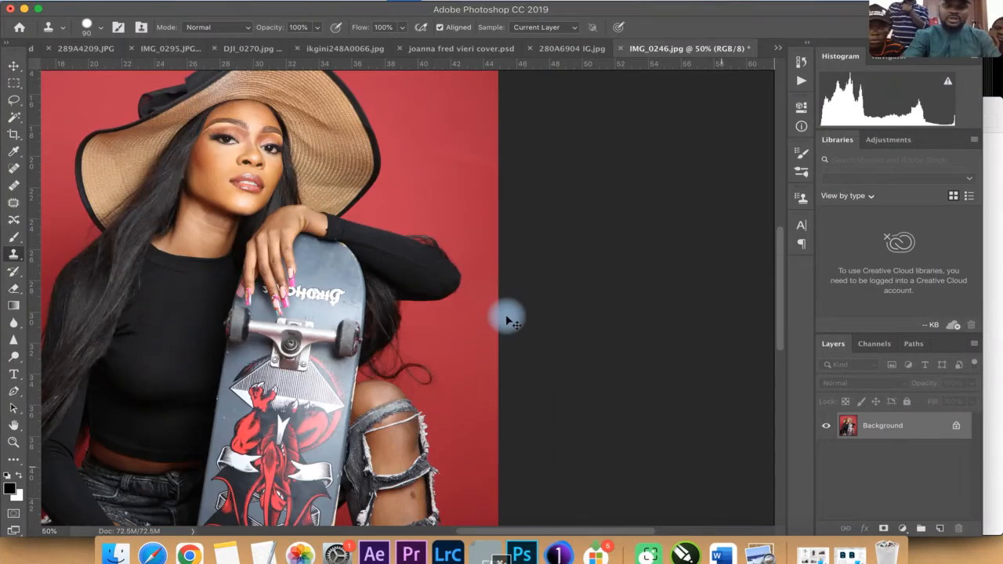
key("super+minus")
key("super+minus")
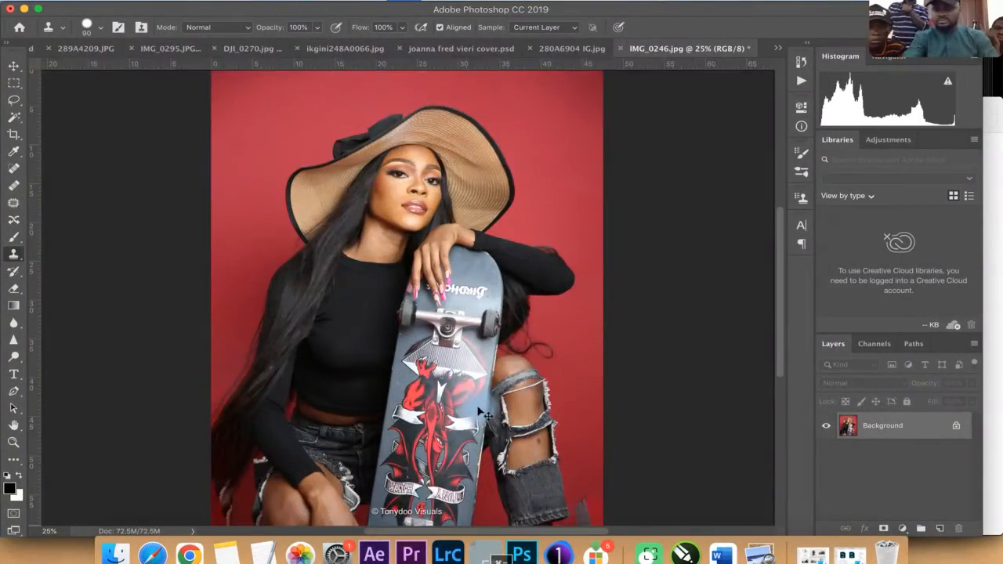
key("super+plus")
key("super+plus")
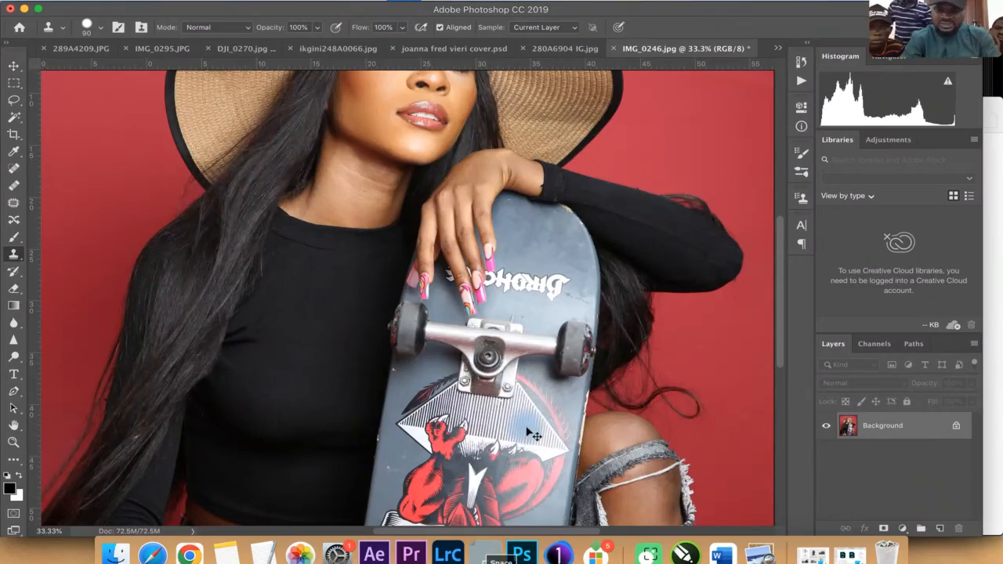
key("super+plus")
key("super+plus")
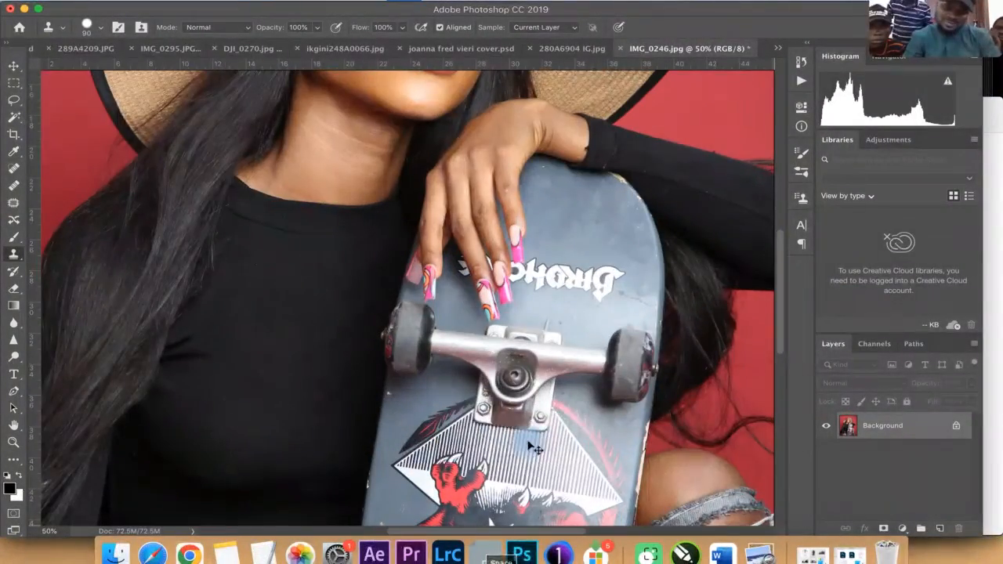
key("super+plus")
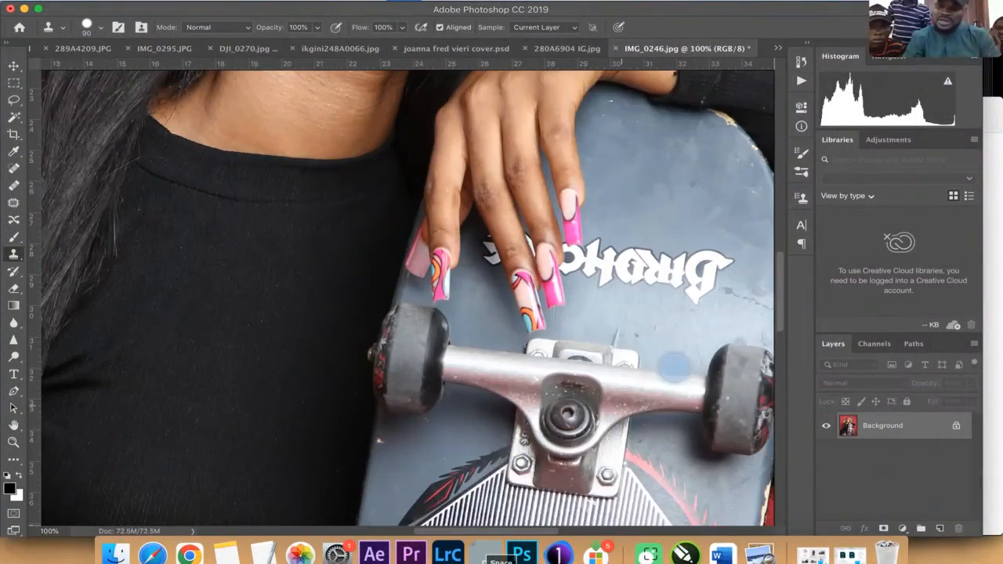
key("super+minus")
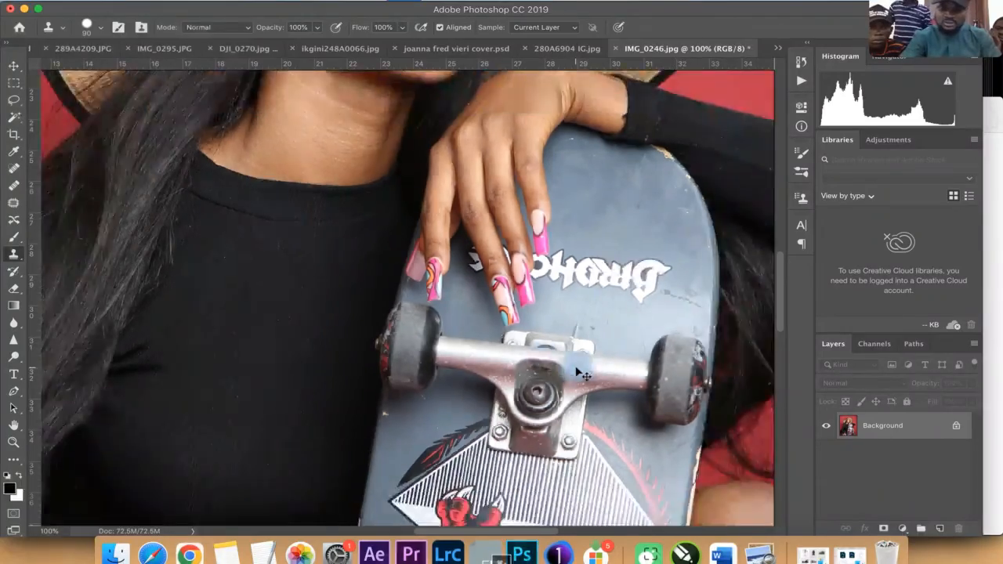
key("super+minus")
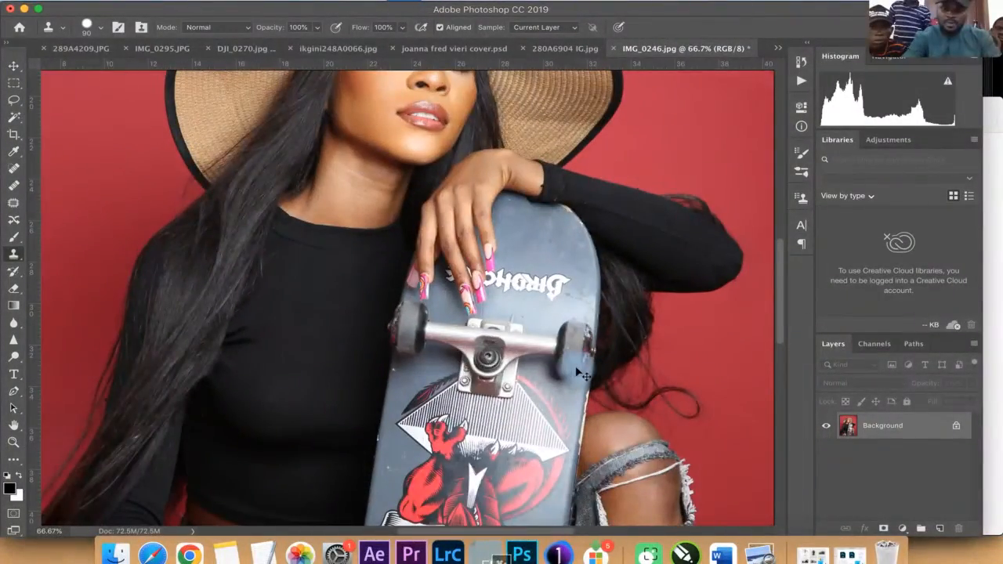
key("super+minus")
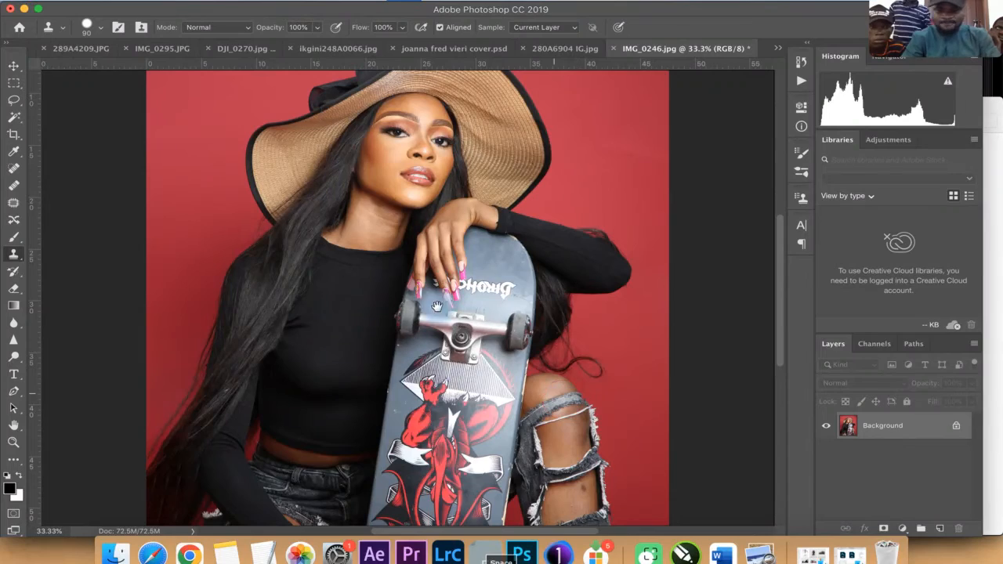
- Set the Clone Stamp brush to 150 px with 8% hardness for retouching the portrait's lower background
left_click_drag(421, 259, 280, 122)
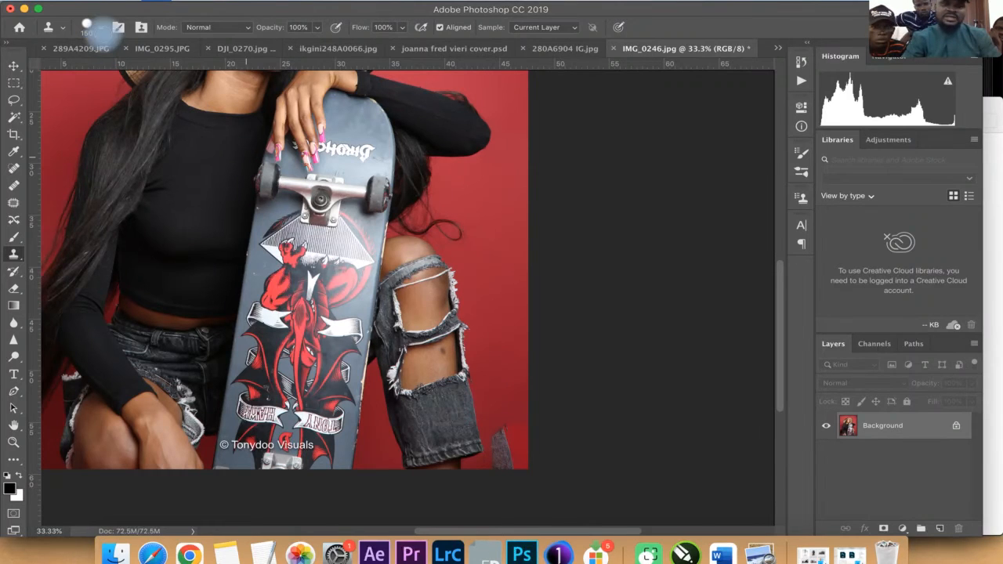
left_click(101, 33)
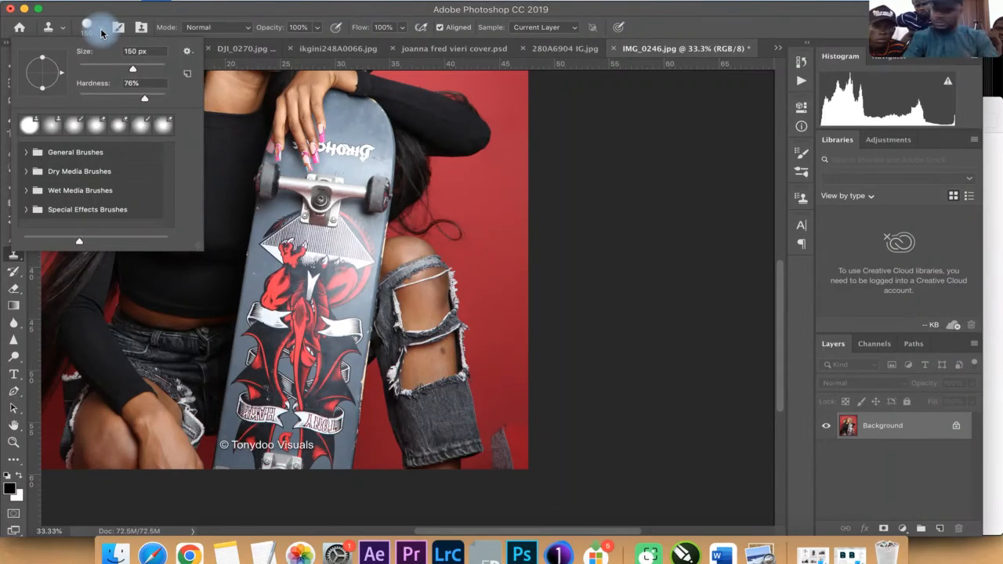
key("Escape")
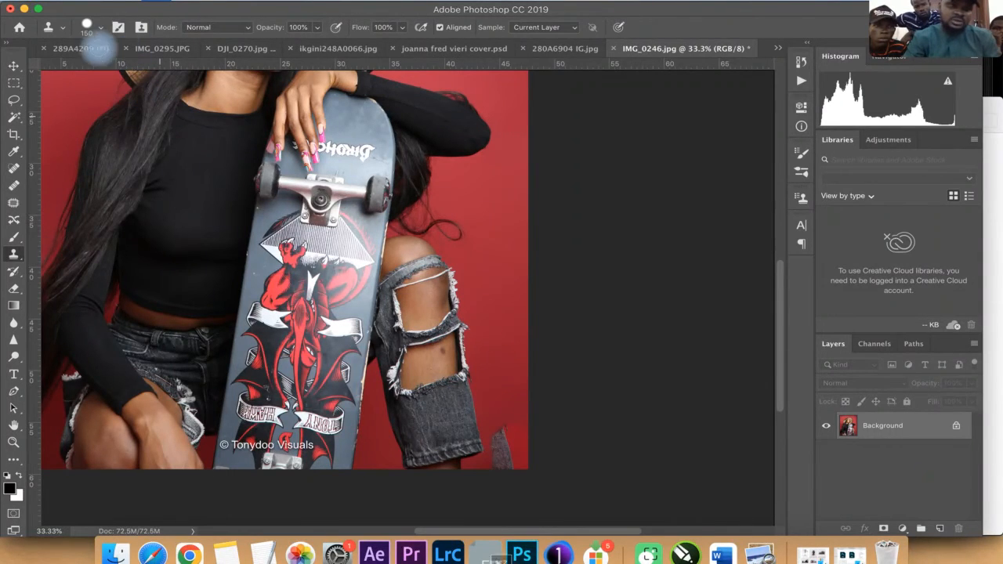
left_click(101, 33)
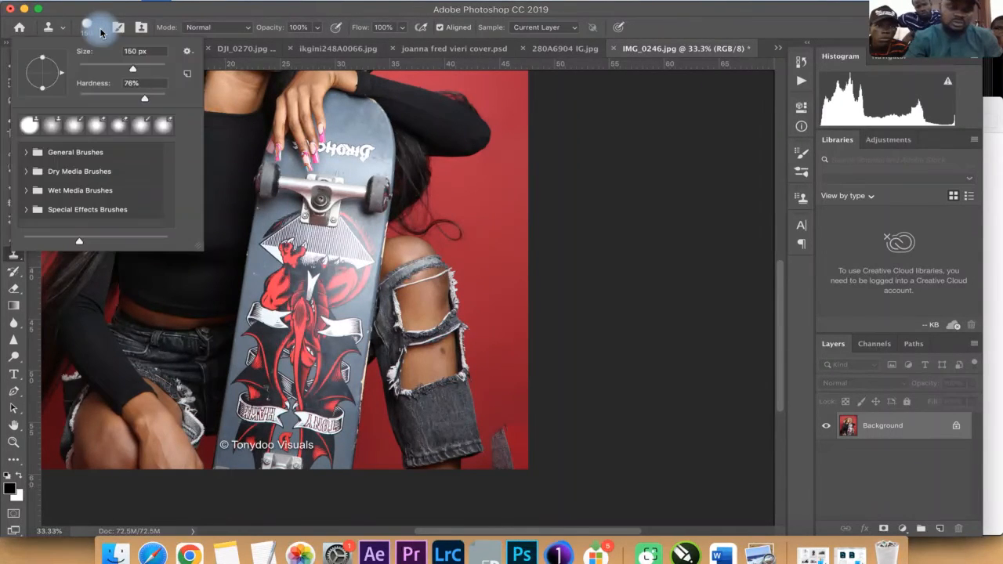
left_click(100, 31)
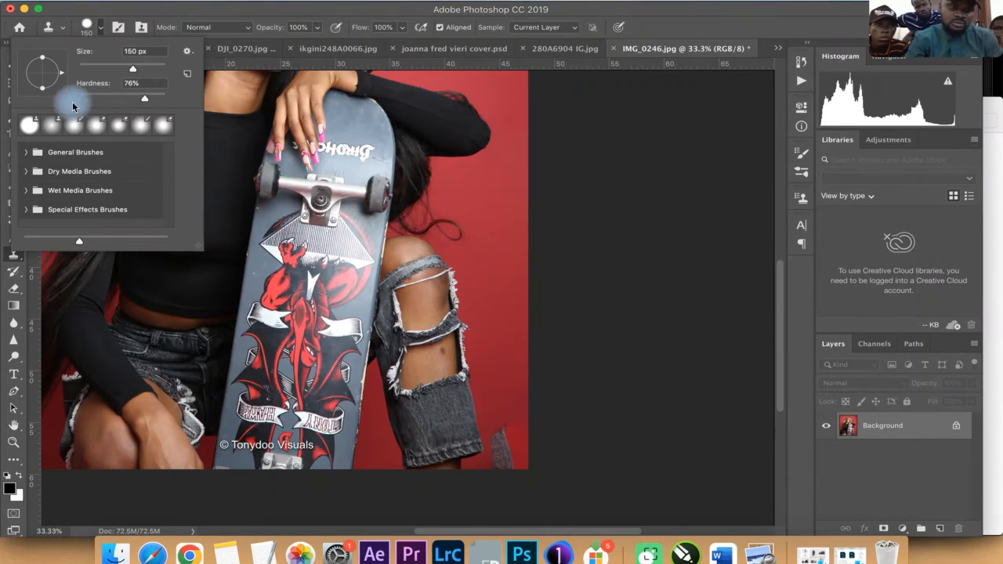
key("Return")
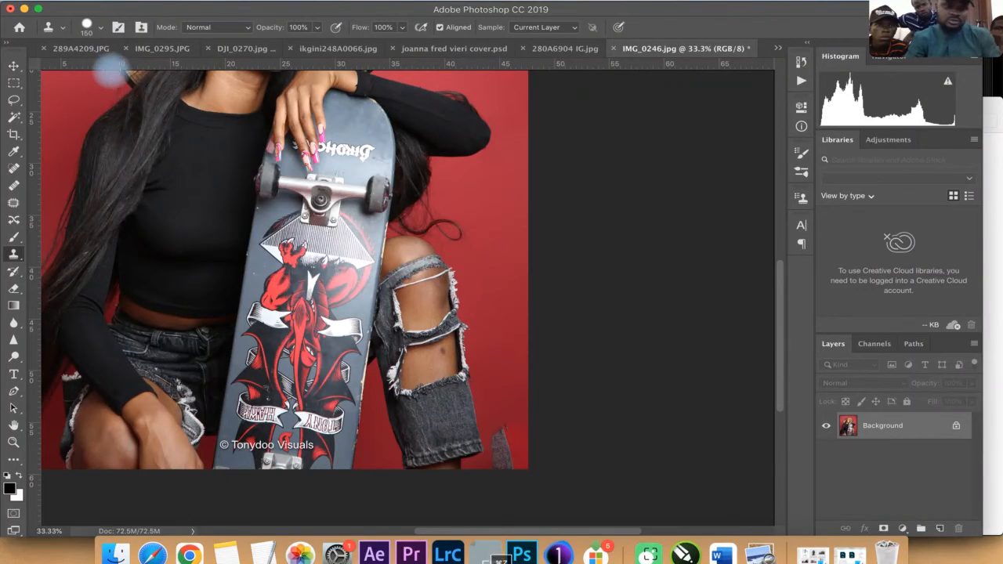
left_click(99, 29)
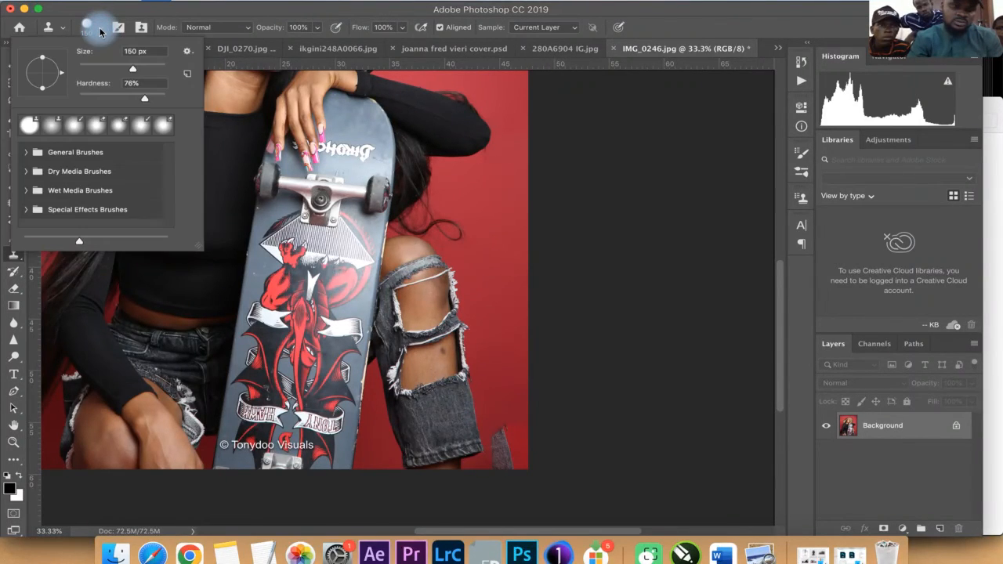
left_click(89, 94)
left_click_drag(90, 92, 86, 93)
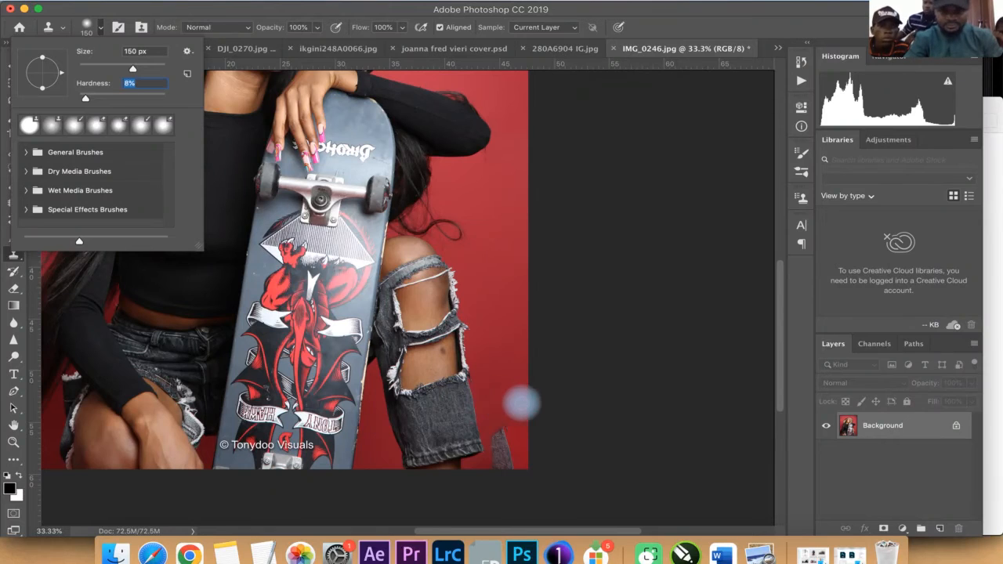
key("Return")
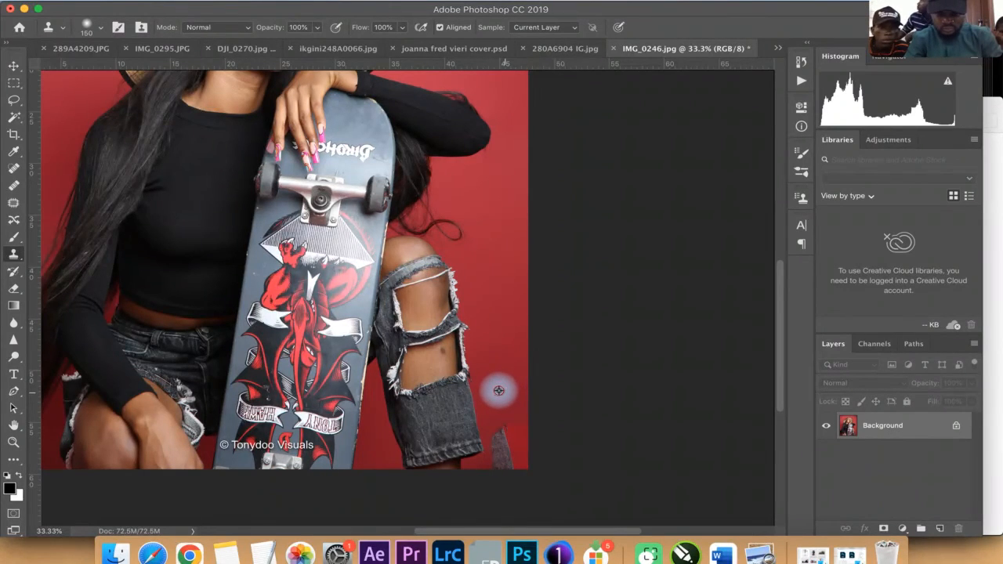
- Clone nearby red background over the stray denim fragment beside the jeans cuff, near the photo's bottom edge
mouse_move(499, 443)
left_mouse_down()
mouse_move(506, 459)
mouse_move(506, 438)
mouse_move(509, 459)
left_mouse_up()
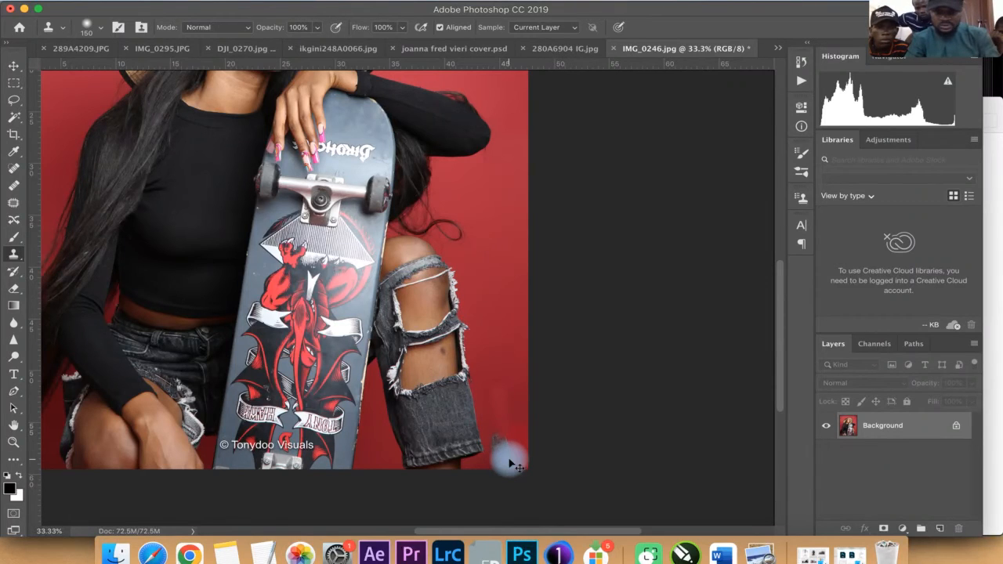
left_click(505, 404, "alt")
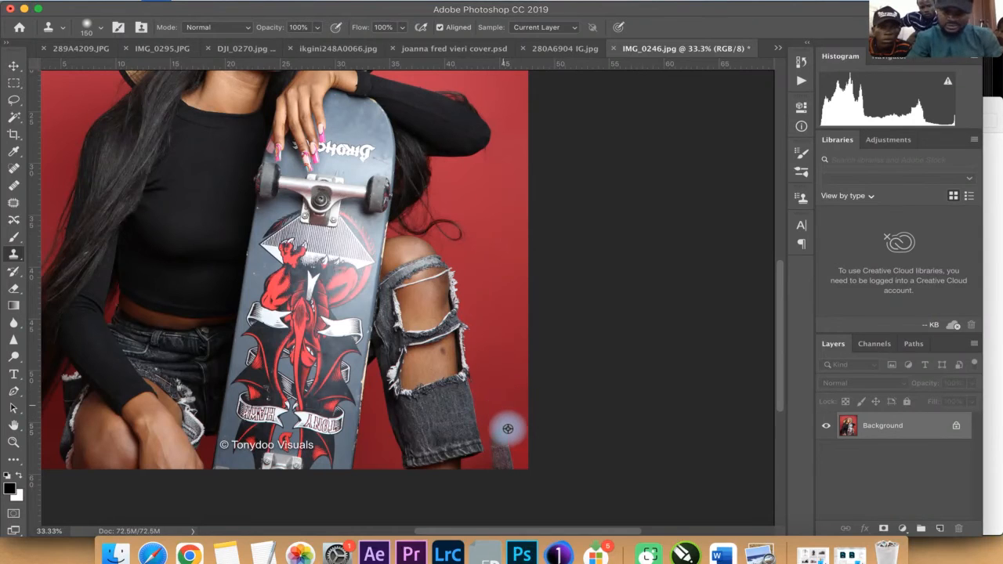
left_click_drag(503, 434, 510, 464)
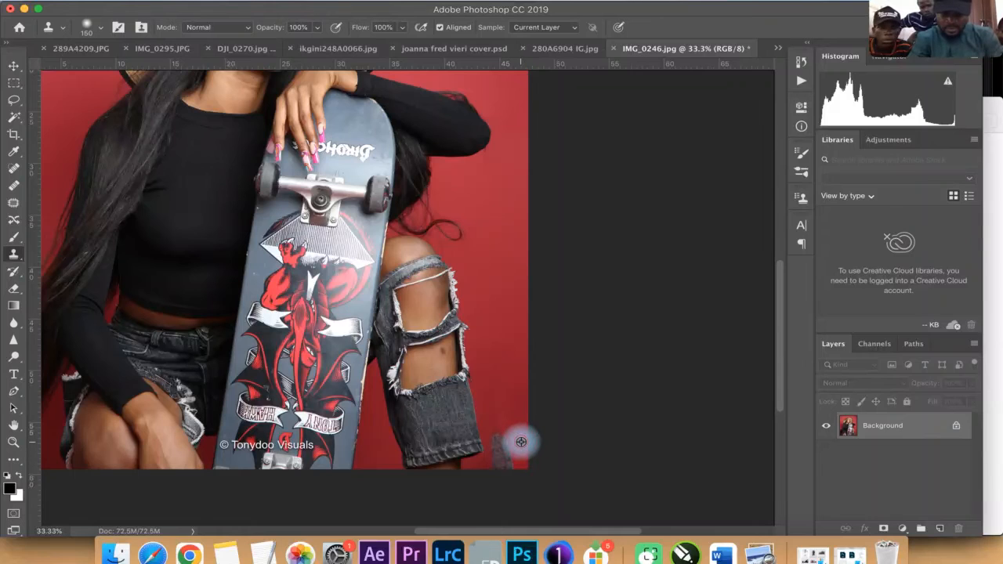
left_click(521, 443, "alt")
left_click_drag(495, 450, 505, 457)
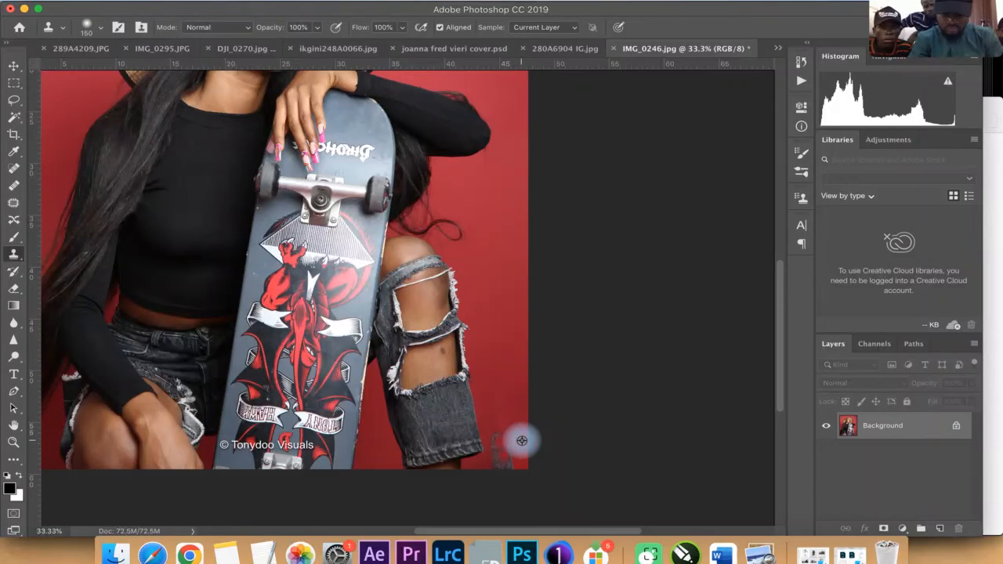
- Enlarge the brush to 200 px and clone red background over the remaining traces of the fragment beside the jeans cuff
key("bracketright")
key("bracketright")
left_click_drag(521, 441, 505, 460)
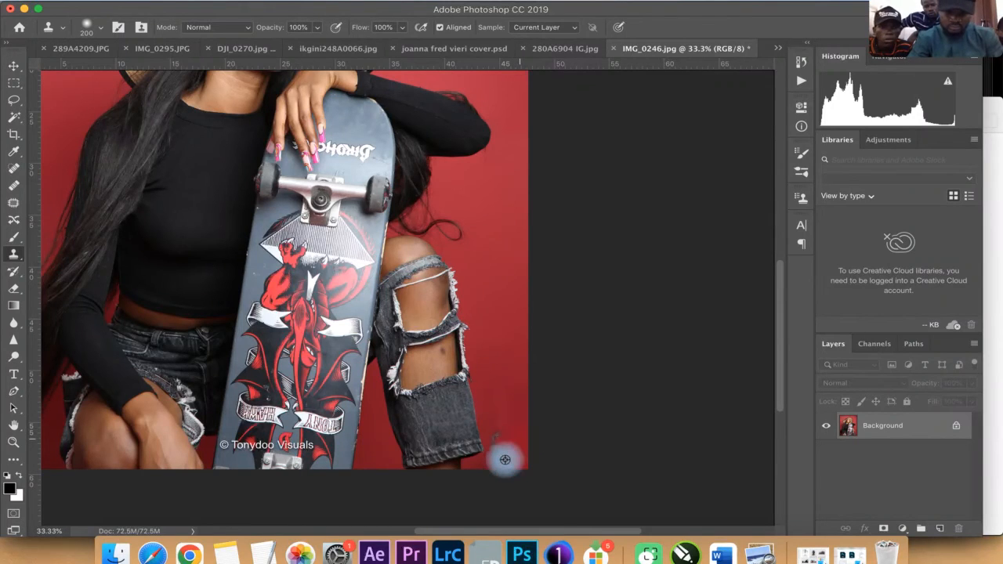
left_click(508, 462, "alt")
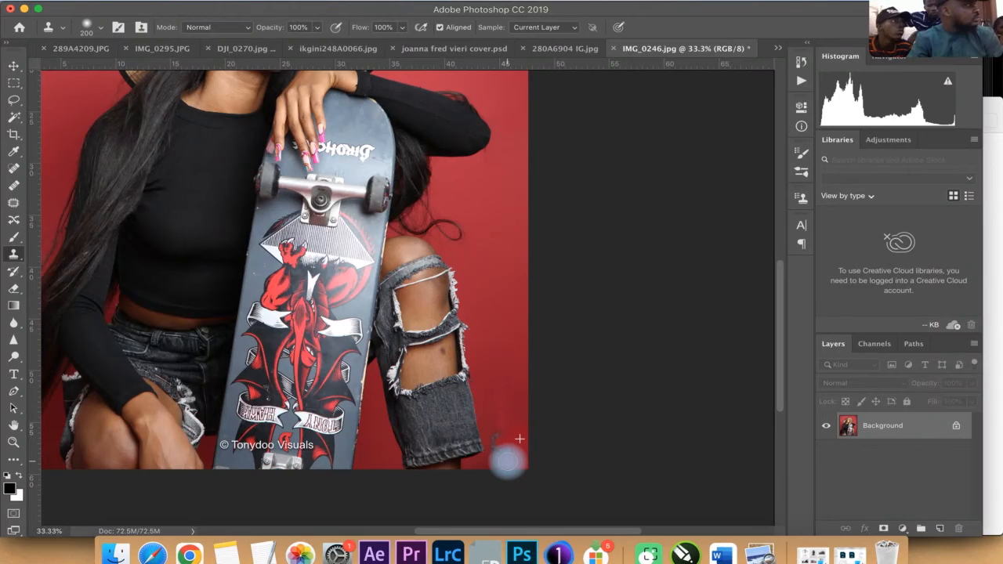
mouse_move(508, 463)
left_mouse_down()
mouse_move(507, 452)
mouse_move(499, 468)
mouse_move(513, 472)
left_mouse_up()
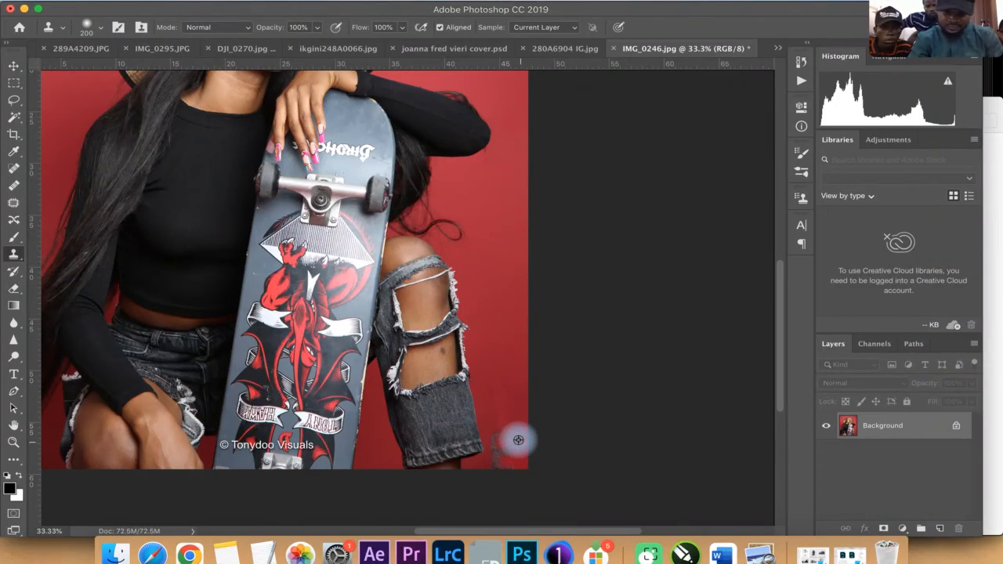
left_click(503, 437, "alt")
left_click_drag(497, 452, 501, 462)
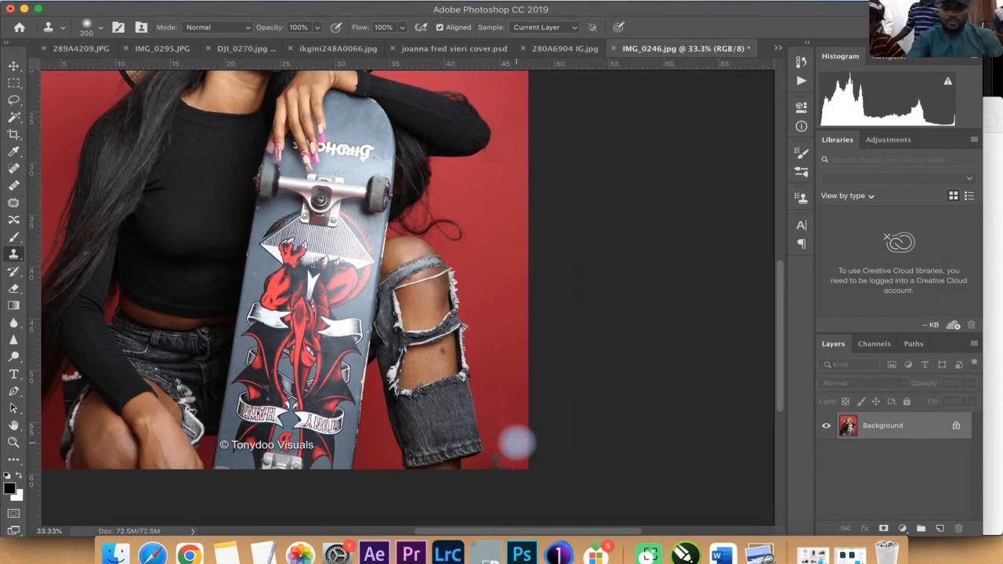
key("super+minus")
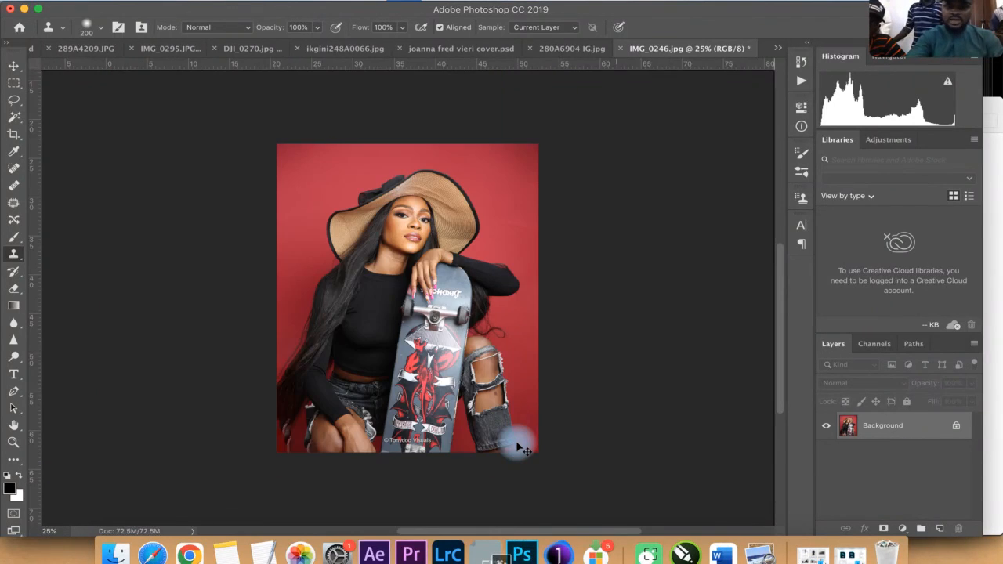
key("super+minus")
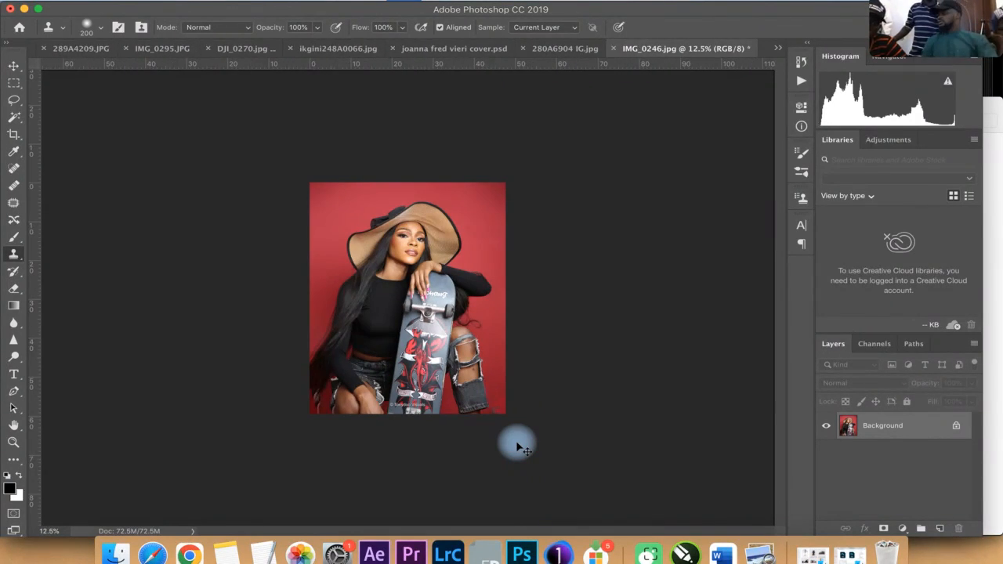
key("super+minus")
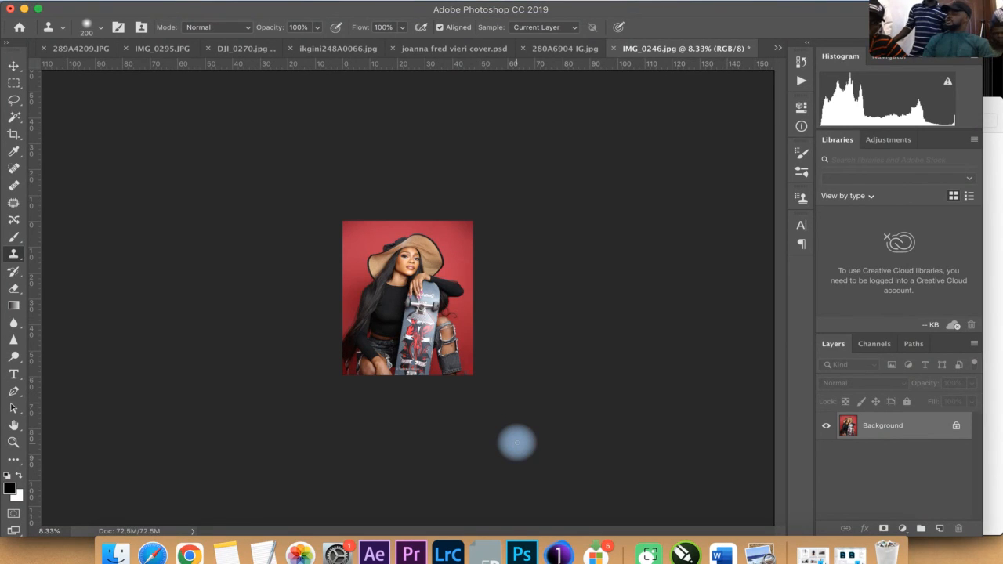